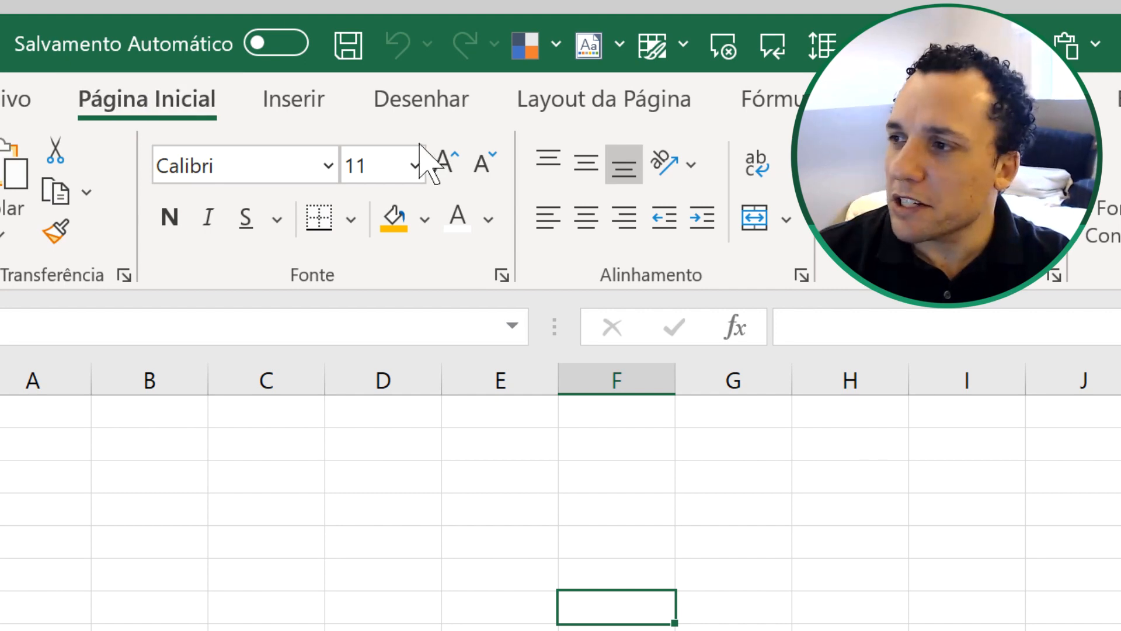
Step: Merge and center cells B2:J2 and enter the title "Esse é o meu título" in them
{"action": "left_click", "coordinate": [755, 221]}
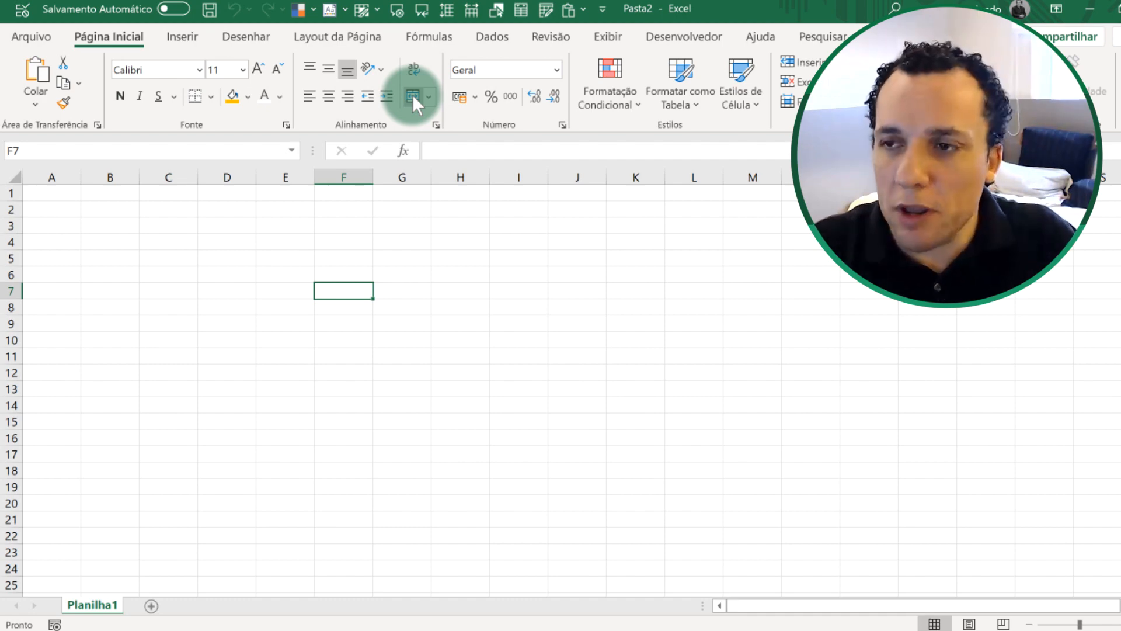
{"action": "left_click", "coordinate": [135, 212]}
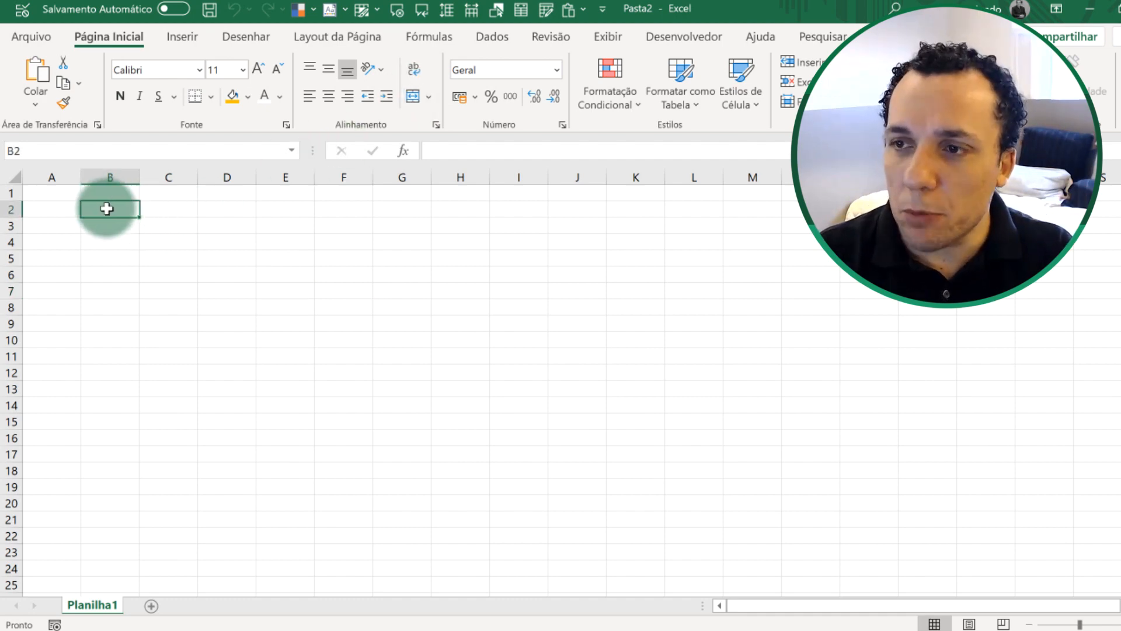
{"action": "left_click", "coordinate": [586, 209], "text": "shift"}
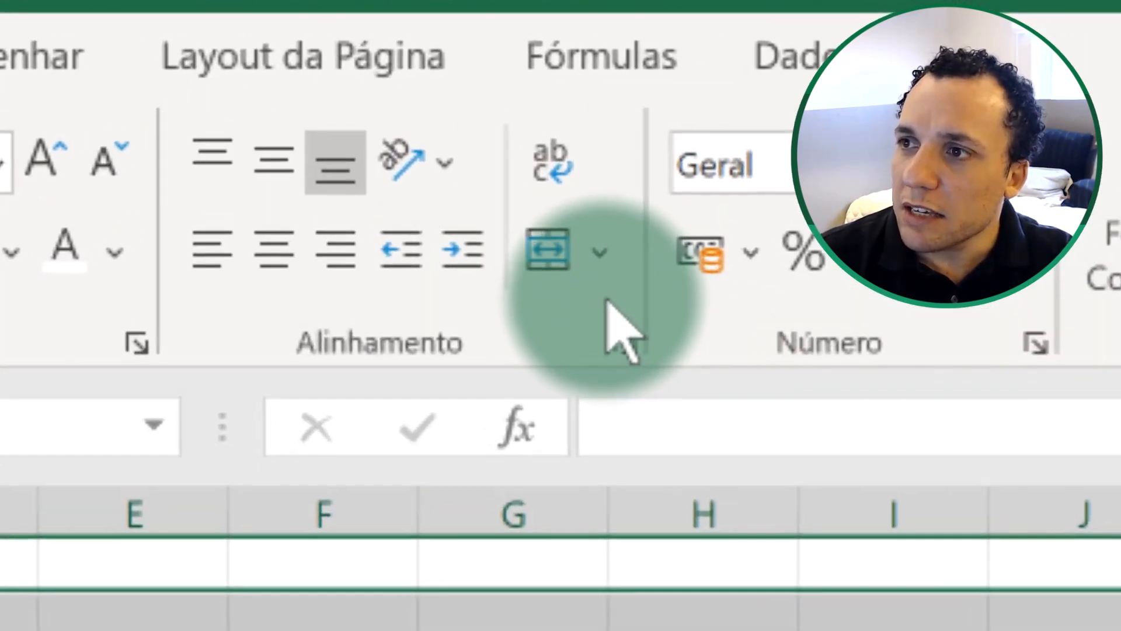
{"action": "left_click", "coordinate": [497, 191]}
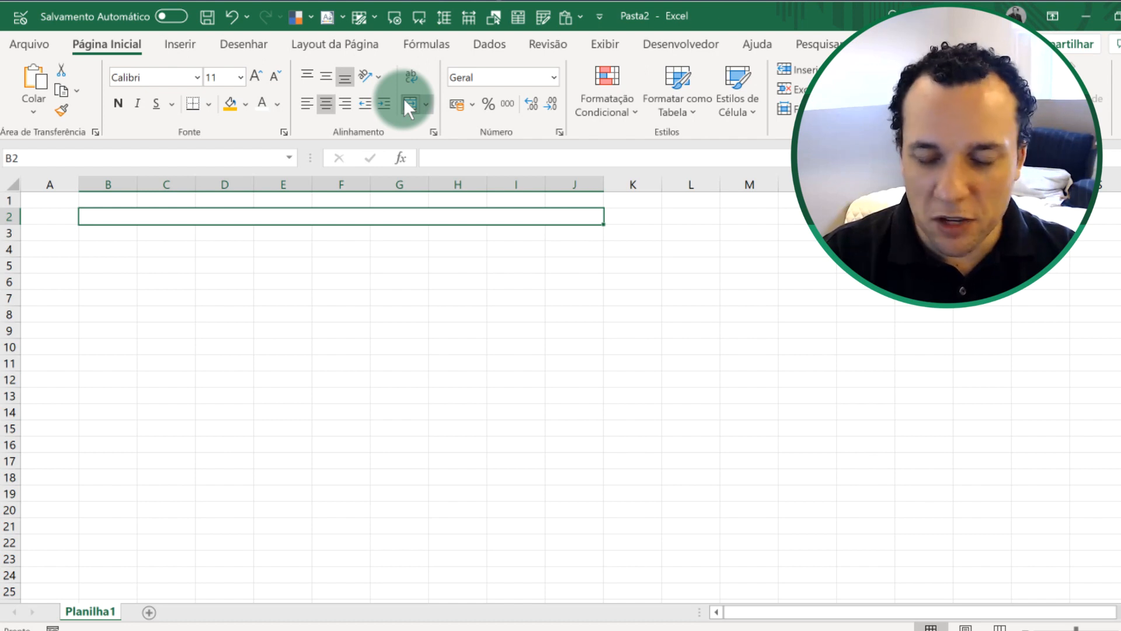
{"action": "type", "text": "Esse é o meu título"}
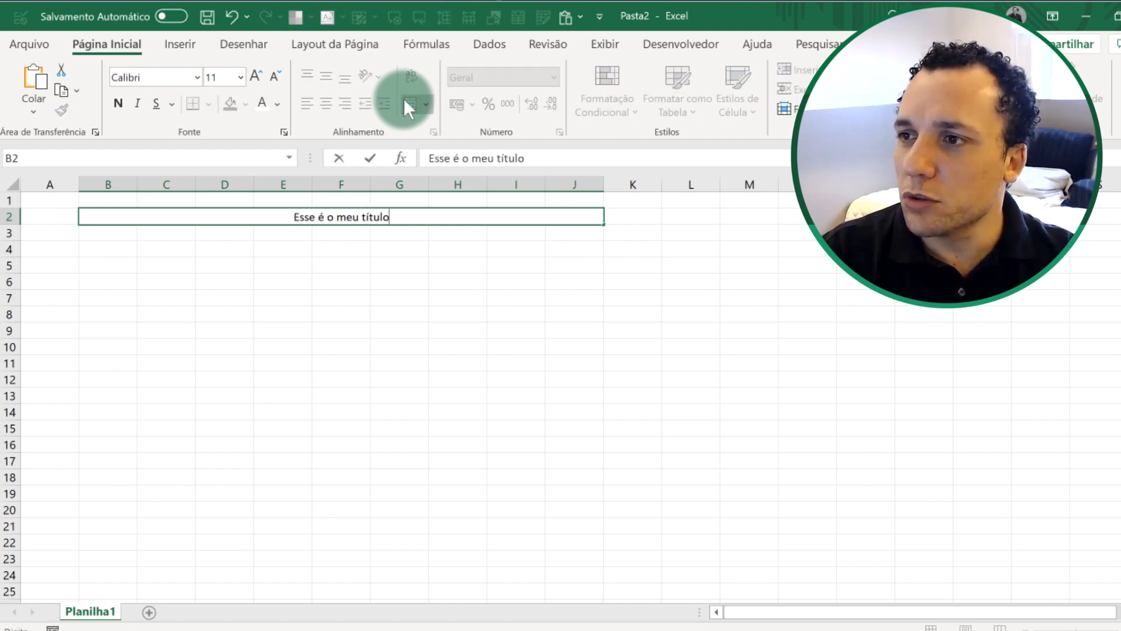
{"action": "key", "text": "Return"}
{"action": "key", "text": "Up"}
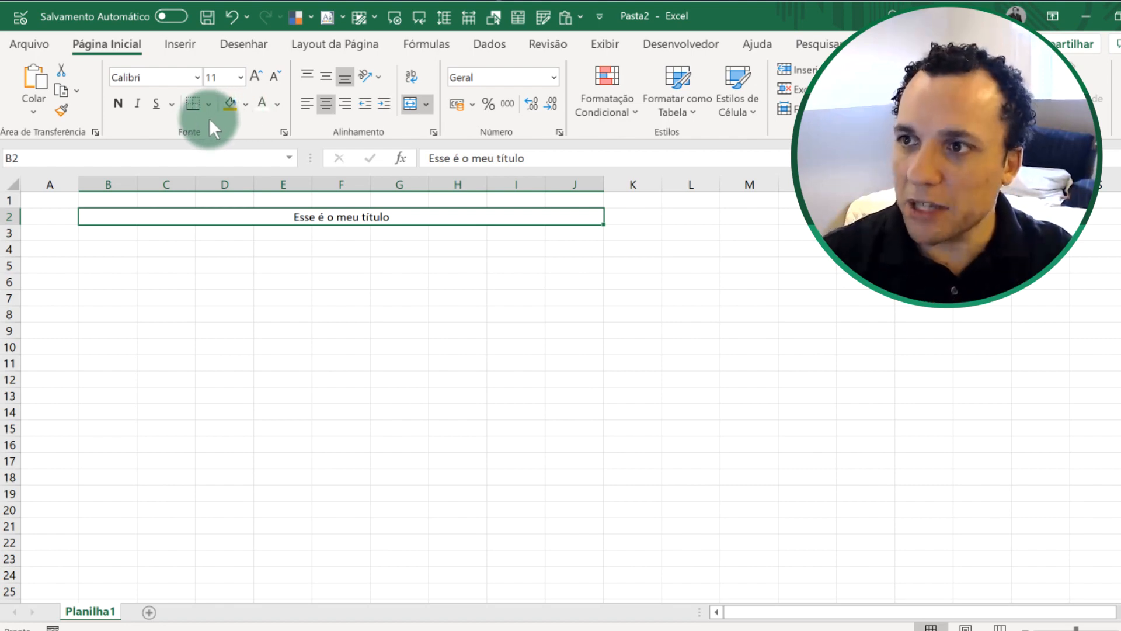
Step: Format the merged title in row 2 with a light gold fill and bold text at font size 24
{"action": "left_click", "coordinate": [246, 105]}
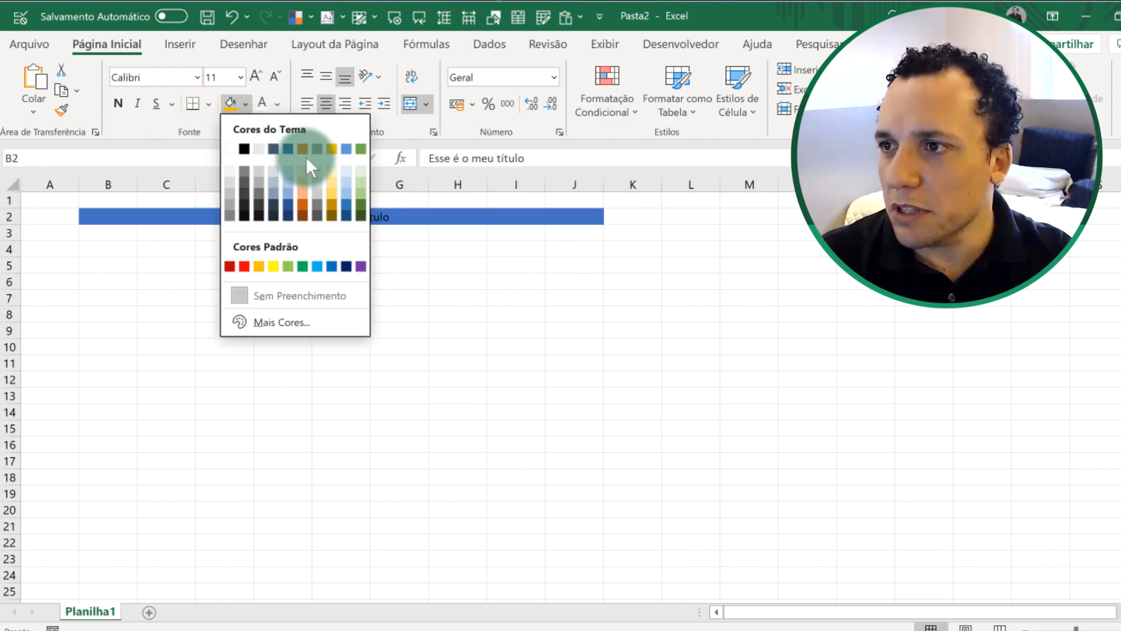
{"action": "left_click", "coordinate": [330, 186]}
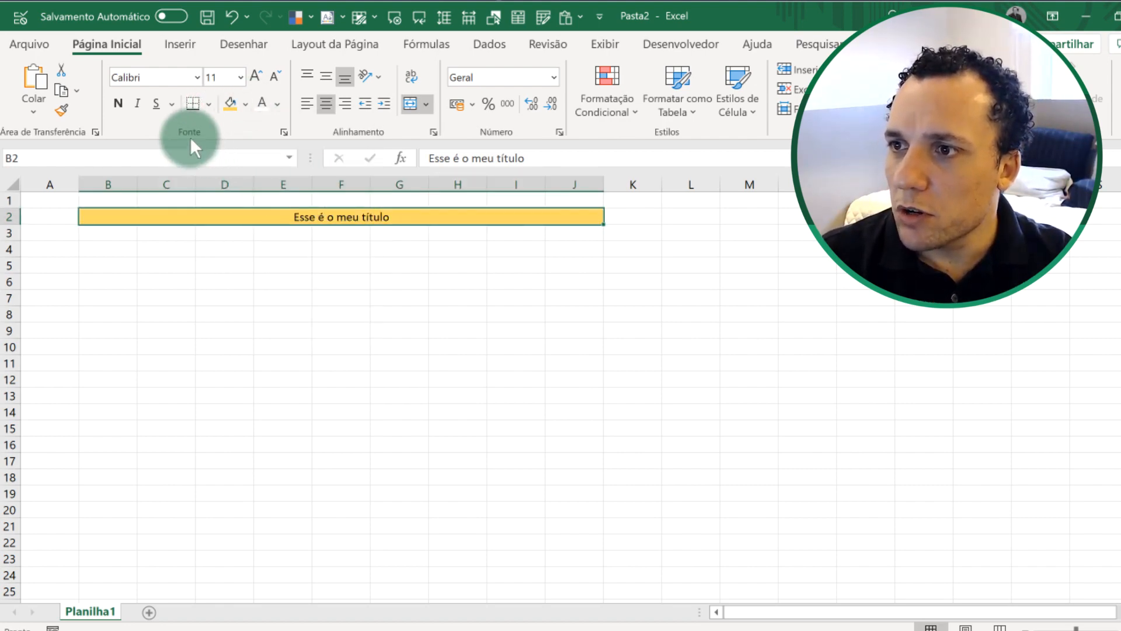
{"action": "left_click", "coordinate": [119, 104]}
{"action": "left_click", "coordinate": [256, 76]}
{"action": "left_click", "coordinate": [256, 76]}
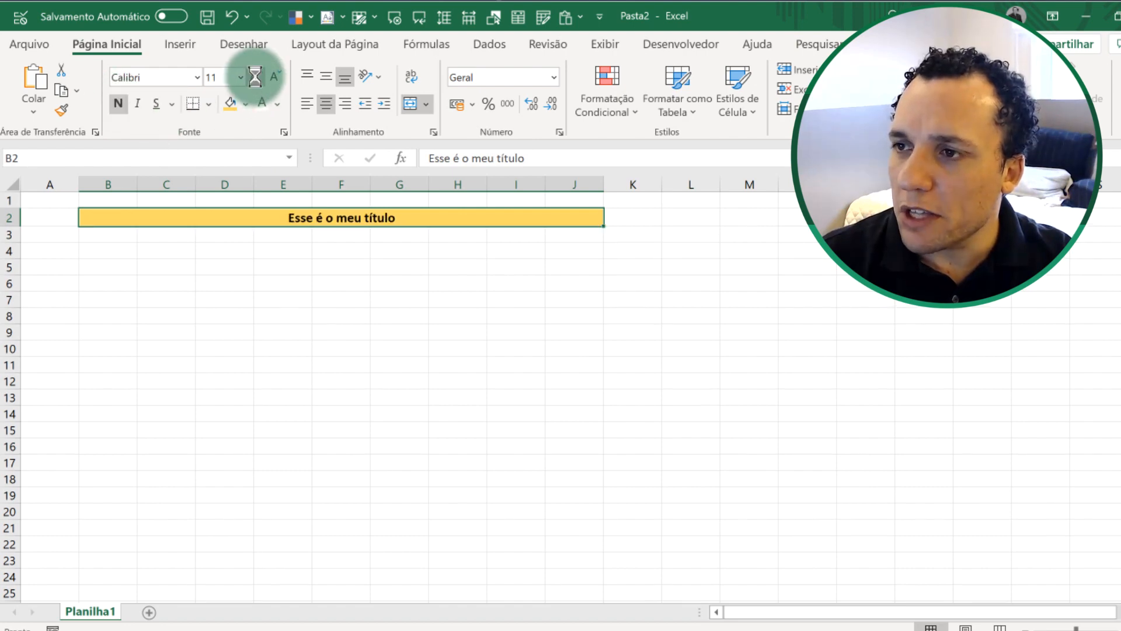
{"action": "left_click", "coordinate": [256, 76]}
{"action": "left_click", "coordinate": [256, 76]}
{"action": "left_click", "coordinate": [256, 76]}
{"action": "left_click", "coordinate": [256, 76]}
{"action": "left_click", "coordinate": [256, 76]}
{"action": "left_click", "coordinate": [177, 321]}
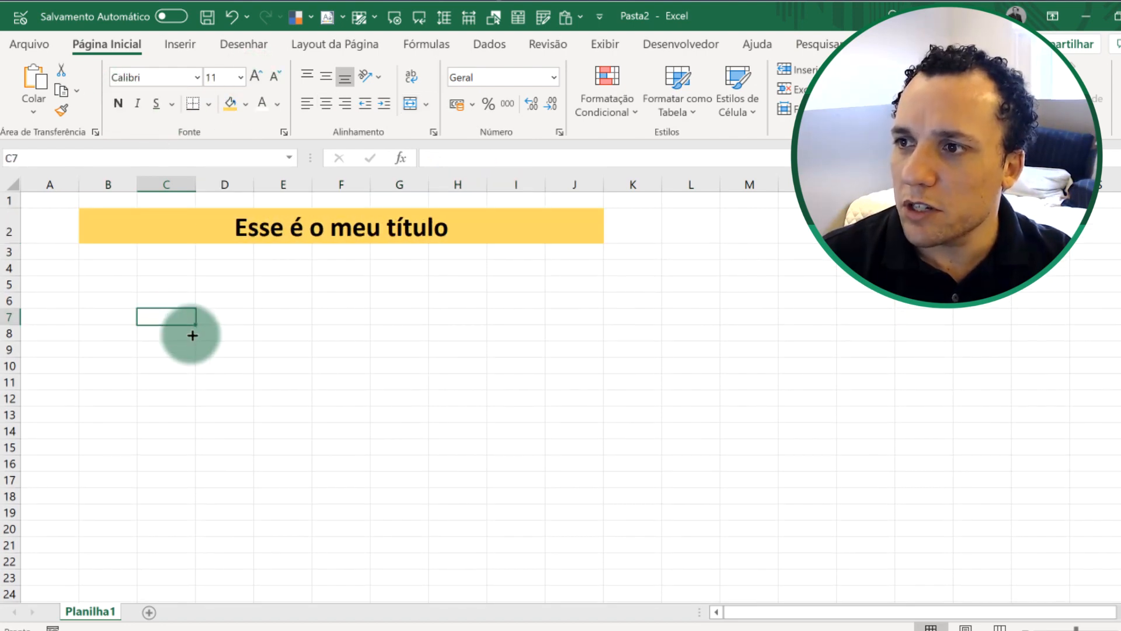
{"action": "left_click", "coordinate": [340, 235]}
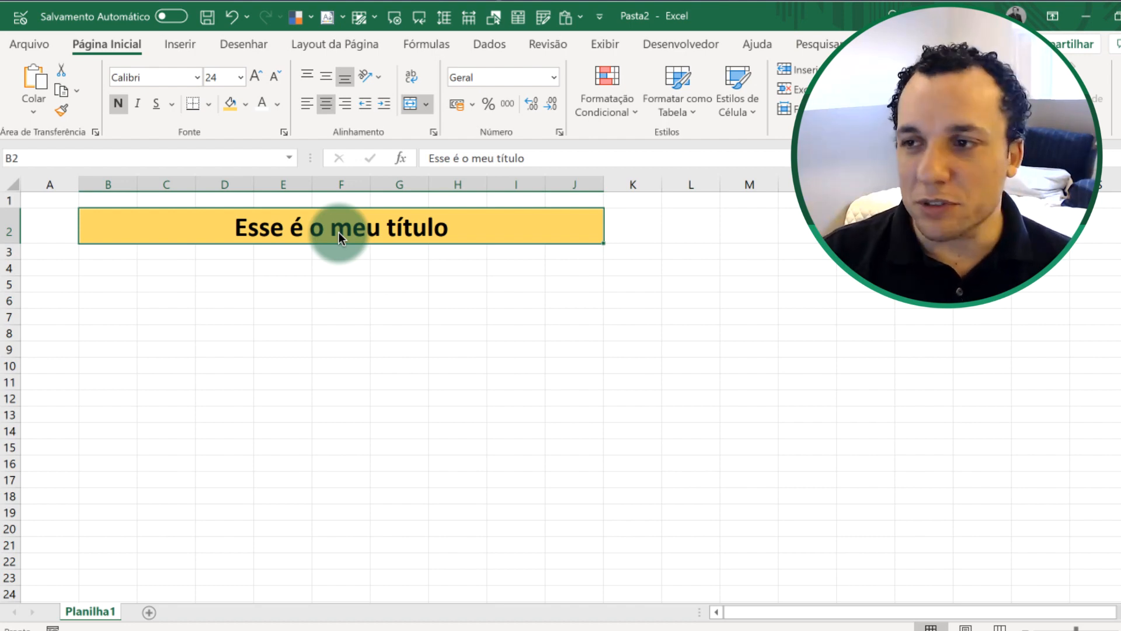
Step: Enter the column headers Data, Valor and Descrição in cells B7 to D7
{"action": "left_click", "coordinate": [124, 315]}
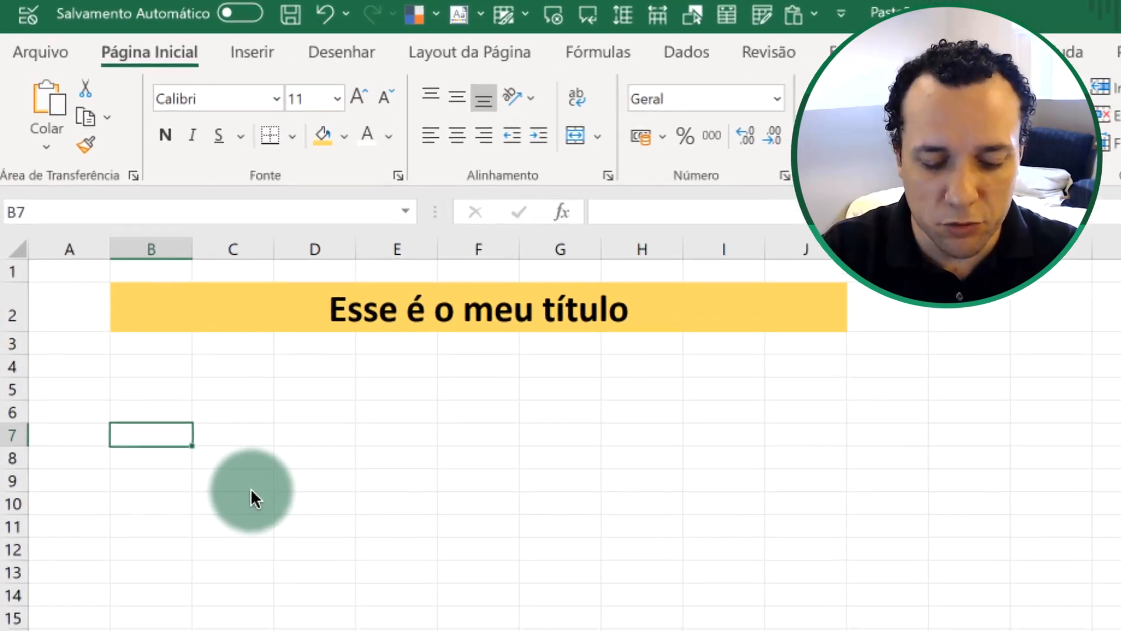
{"action": "type", "text": "Data"}
{"action": "key", "text": "Return"}
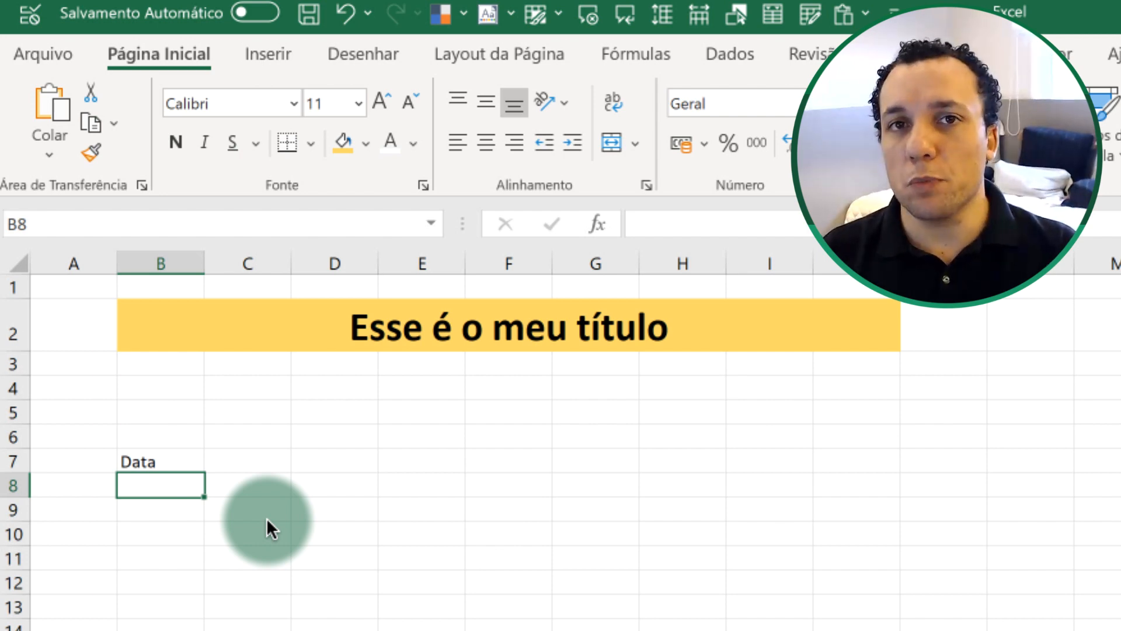
{"action": "key", "text": "Up"}
{"action": "key", "text": "Right"}
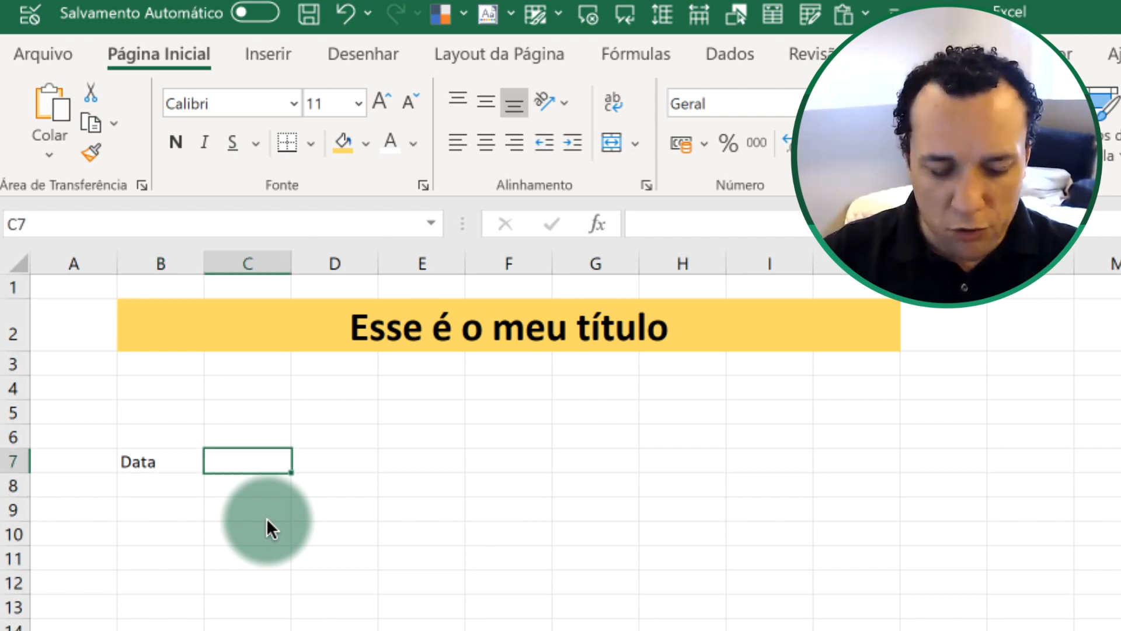
{"action": "type", "text": "Valor"}
{"action": "key", "text": "Tab"}
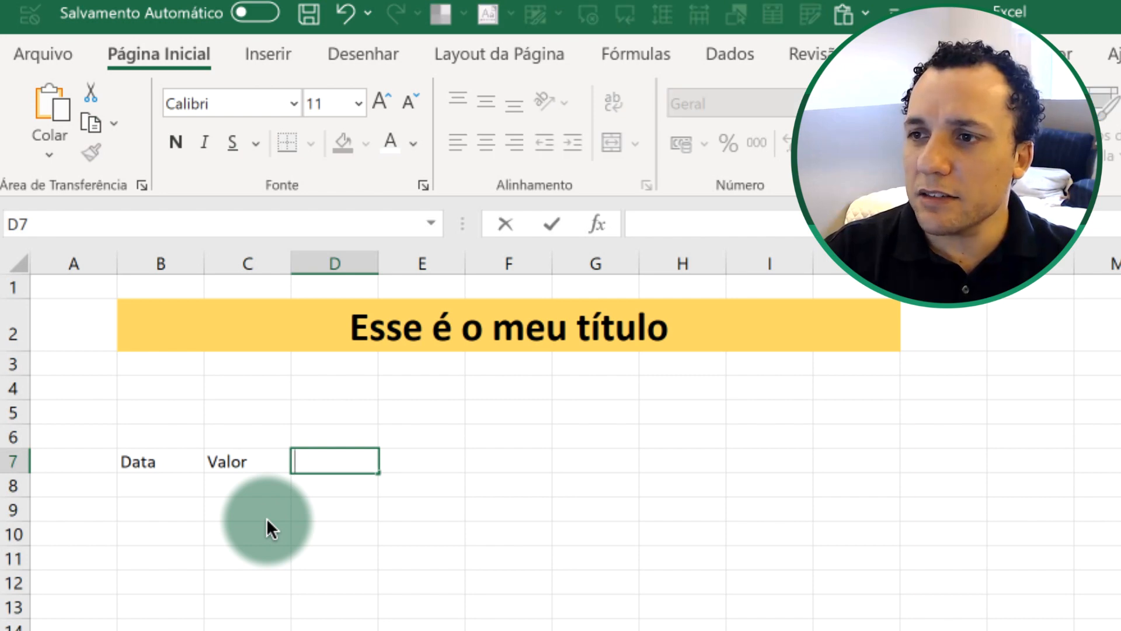
{"action": "type", "text": "Descrição"}
{"action": "key", "text": "Return"}
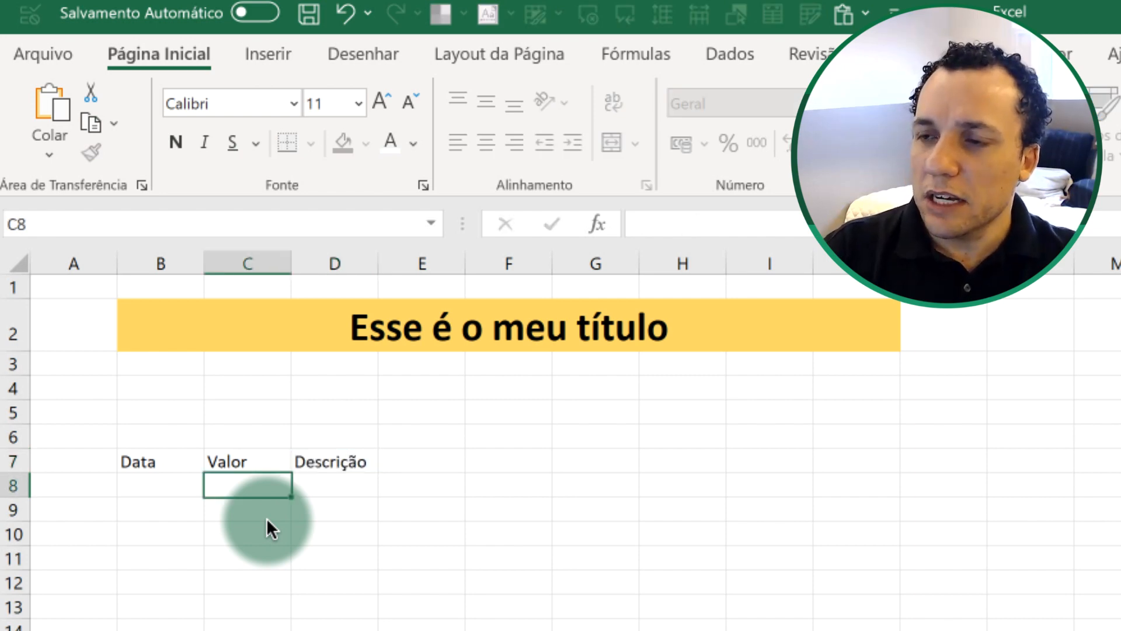
Step: Fill in row 8 under the headers with the date 01/01/2020, the value 25 and the description Almoço
{"action": "key", "text": "Left"}
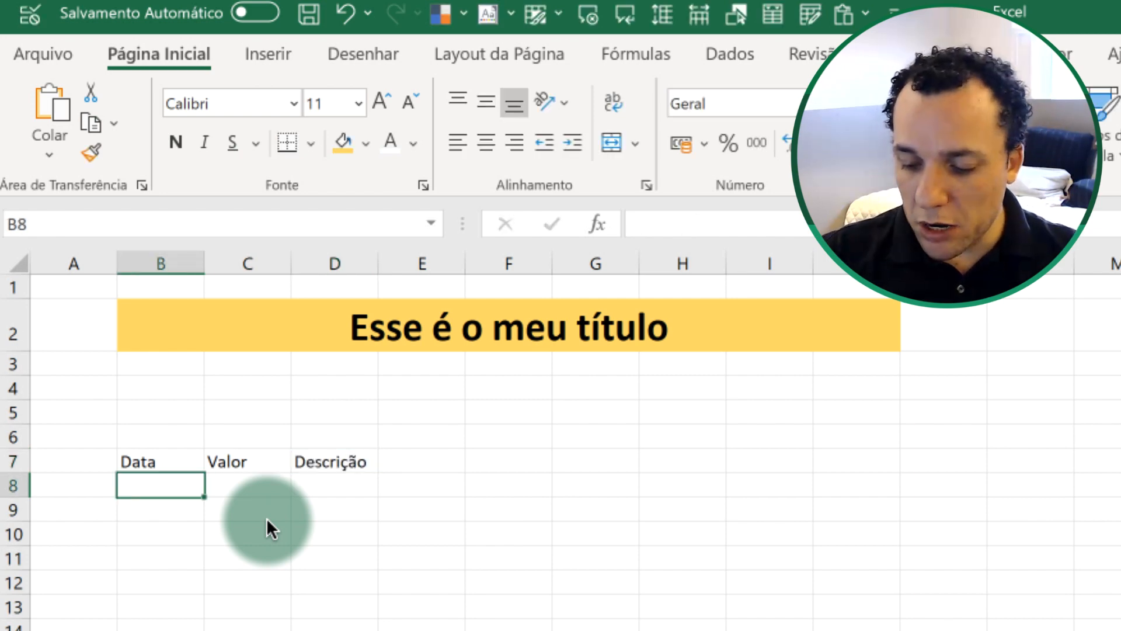
{"action": "type", "text": "01/01/20"}
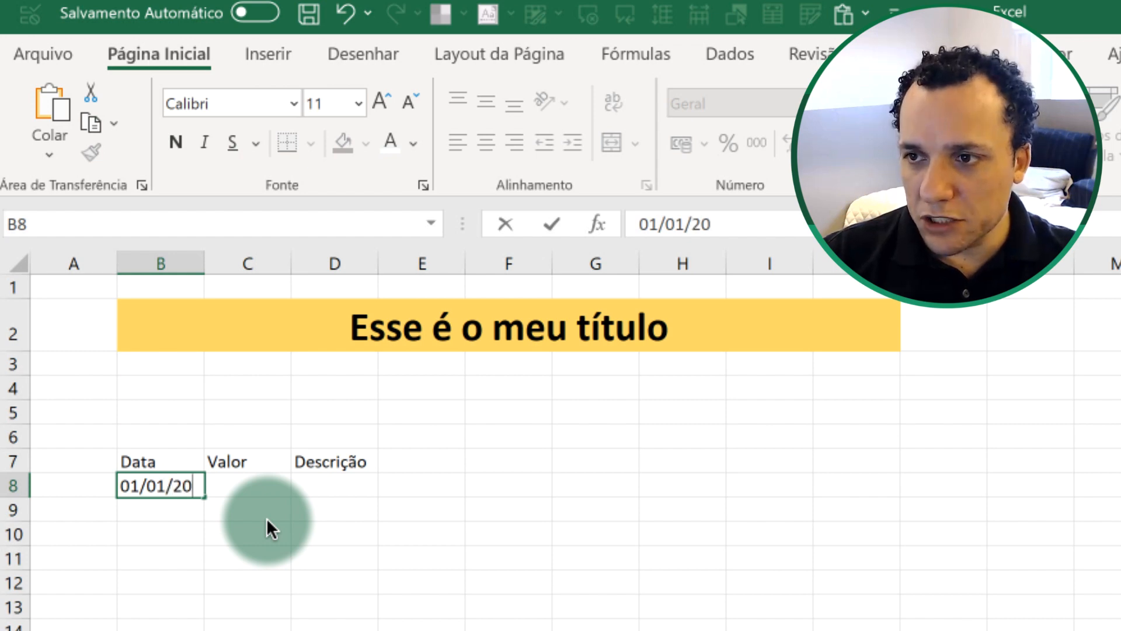
{"action": "type", "text": "20"}
{"action": "key", "text": "Return"}
{"action": "key", "text": "Up"}
{"action": "key", "text": "Right"}
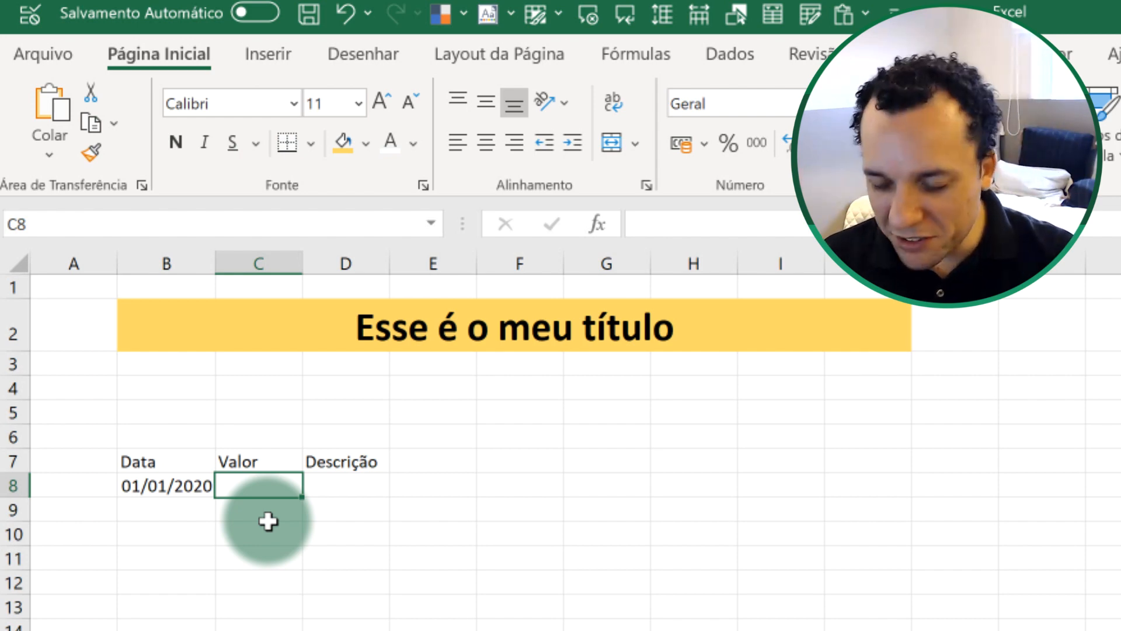
{"action": "type", "text": "25"}
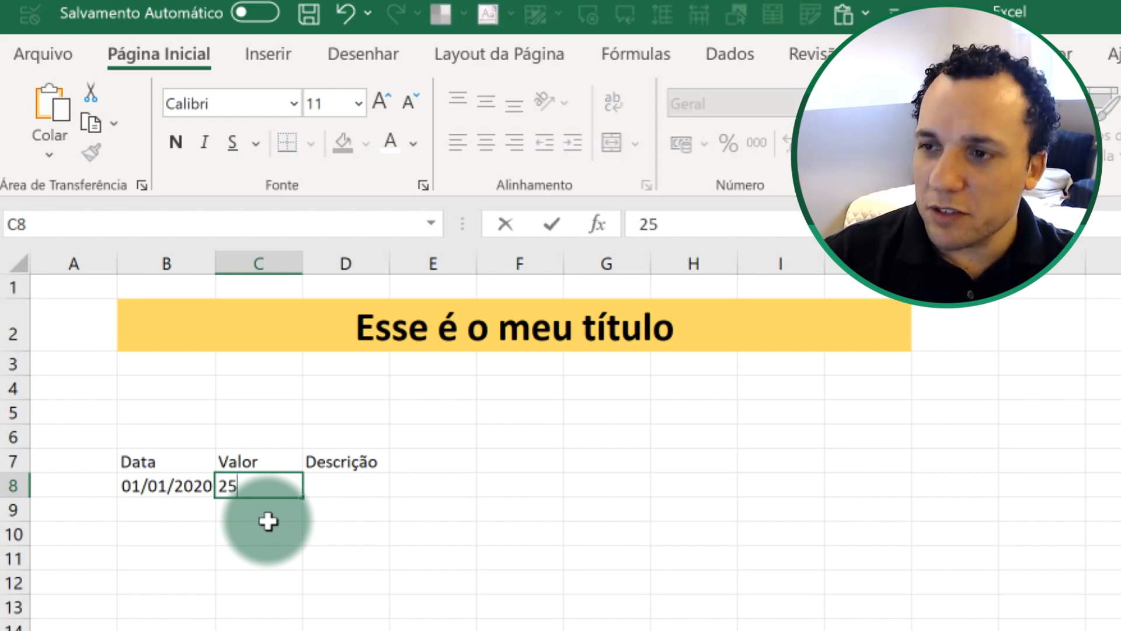
{"action": "key", "text": "Return"}
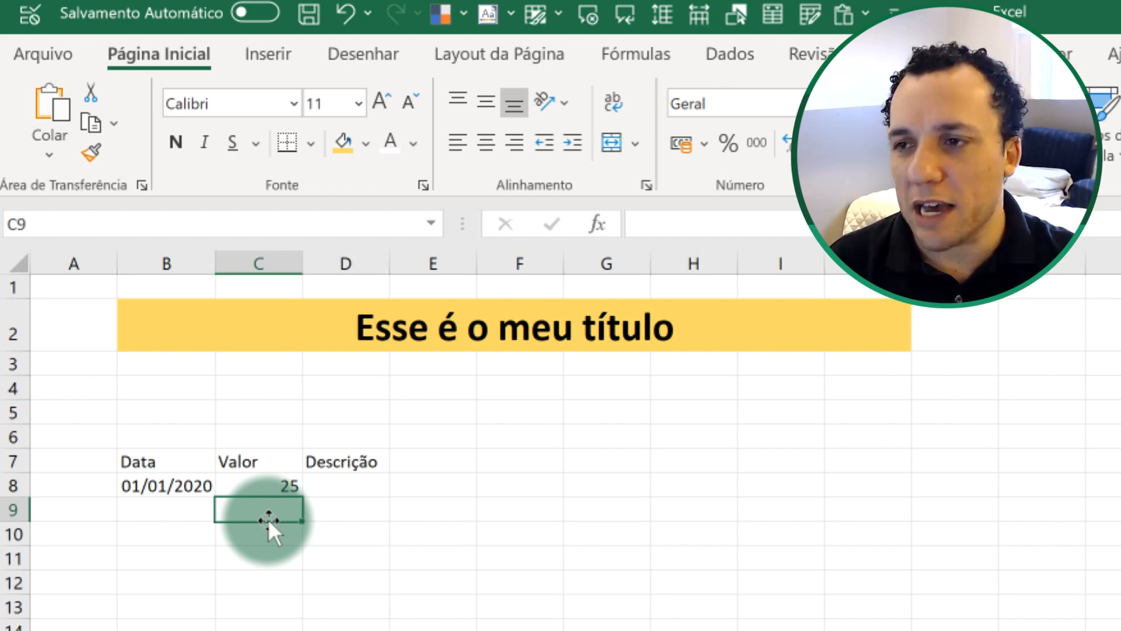
{"action": "key", "text": "Up"}
{"action": "key", "text": "Right"}
{"action": "type", "text": "Almoço"}
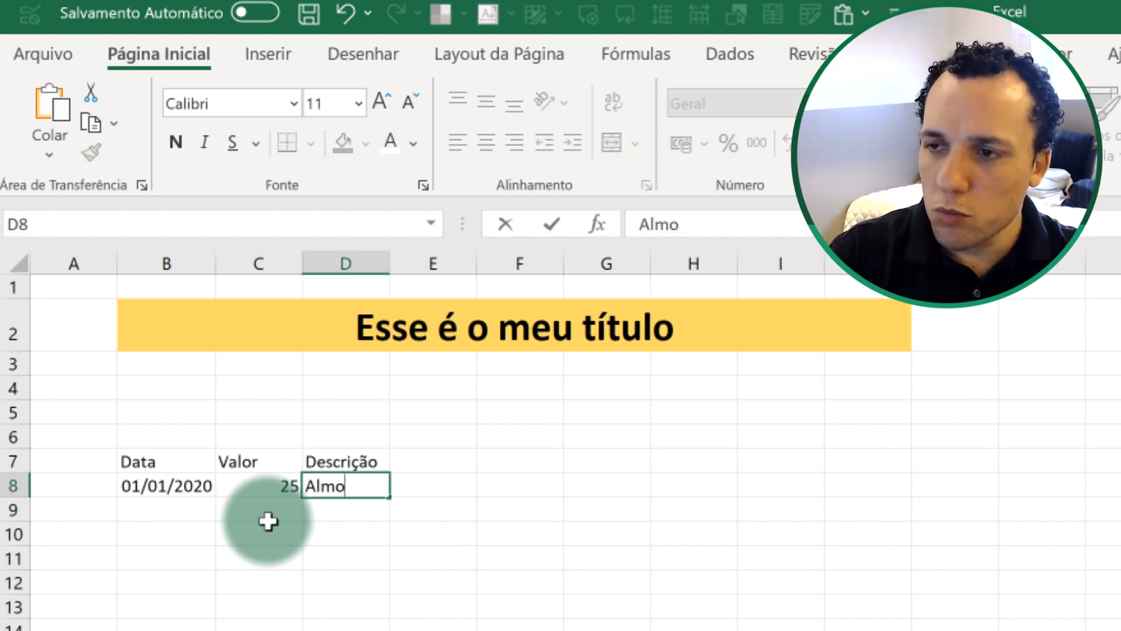
{"action": "key", "text": "Return"}
Step: Change the Almoço value in cell C8 to -25
{"action": "key", "text": "Up"}
{"action": "key", "text": "Left"}
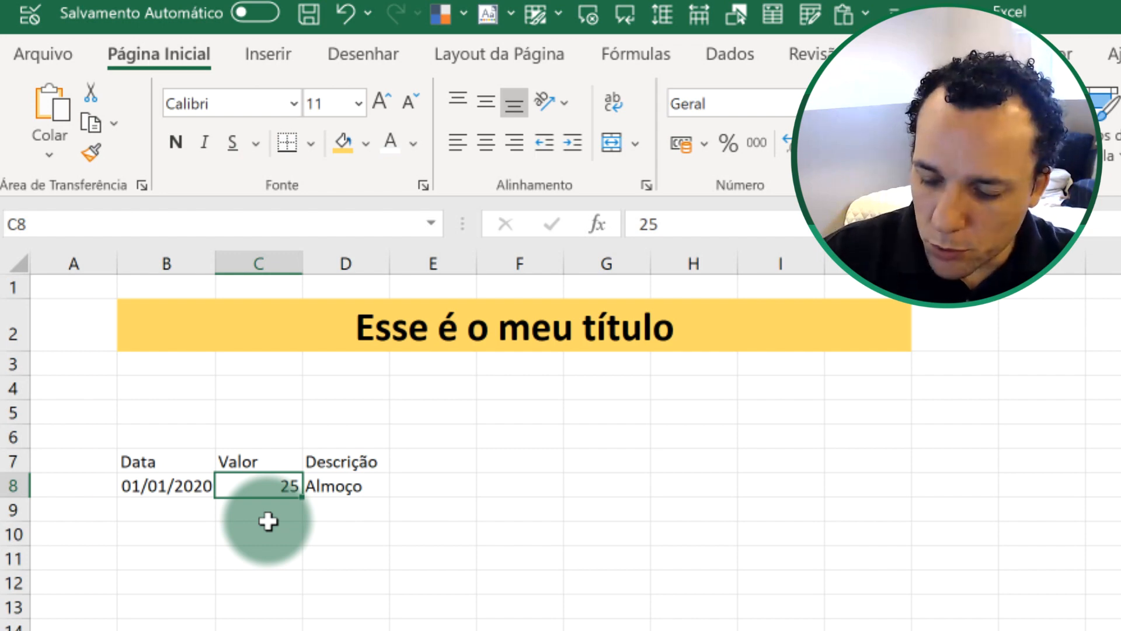
{"action": "type", "text": "-25"}
{"action": "key", "text": "Return"}
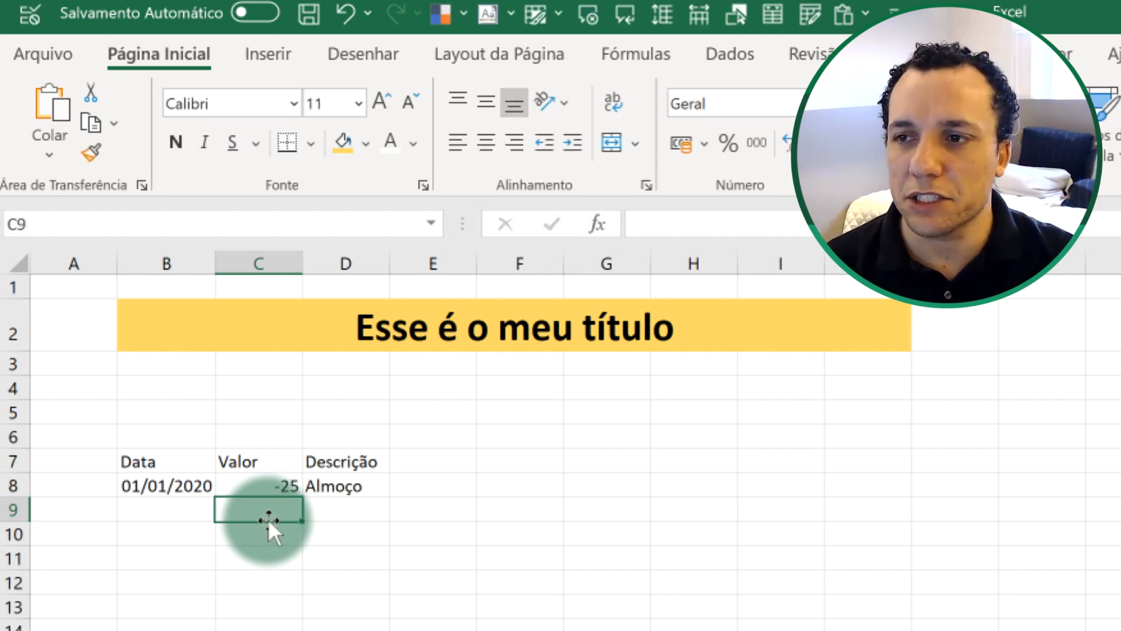
Step: Fill in row 9 with the date 01/01/2020, the value -5 and the description Café
{"action": "key", "text": "Left"}
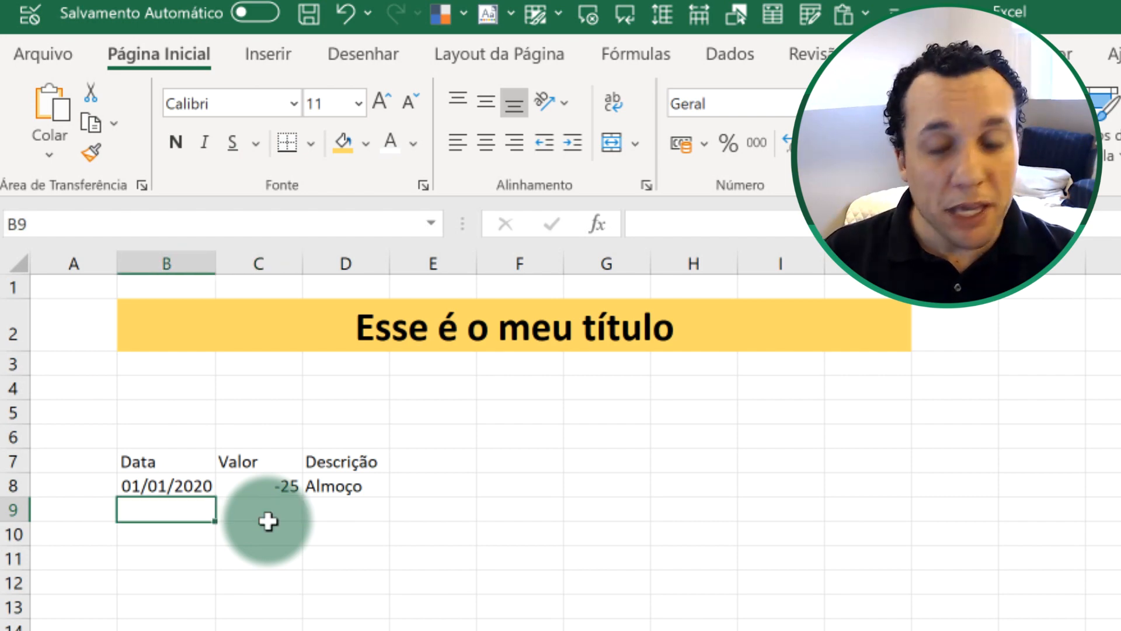
{"action": "type", "text": "01/01/2020"}
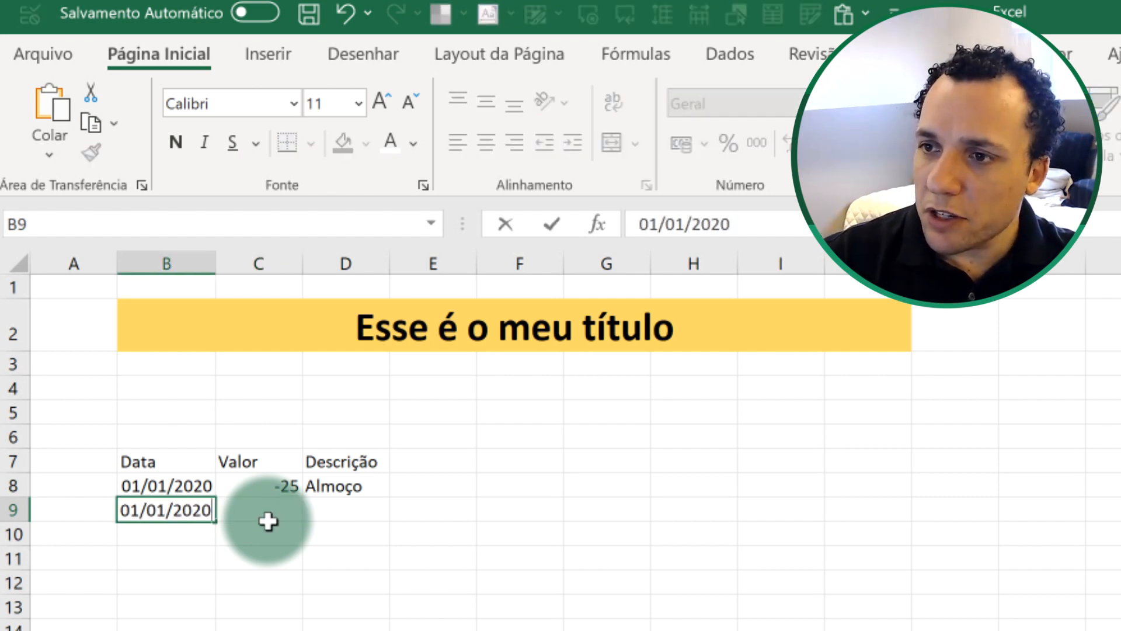
{"action": "left_click", "coordinate": [268, 521]}
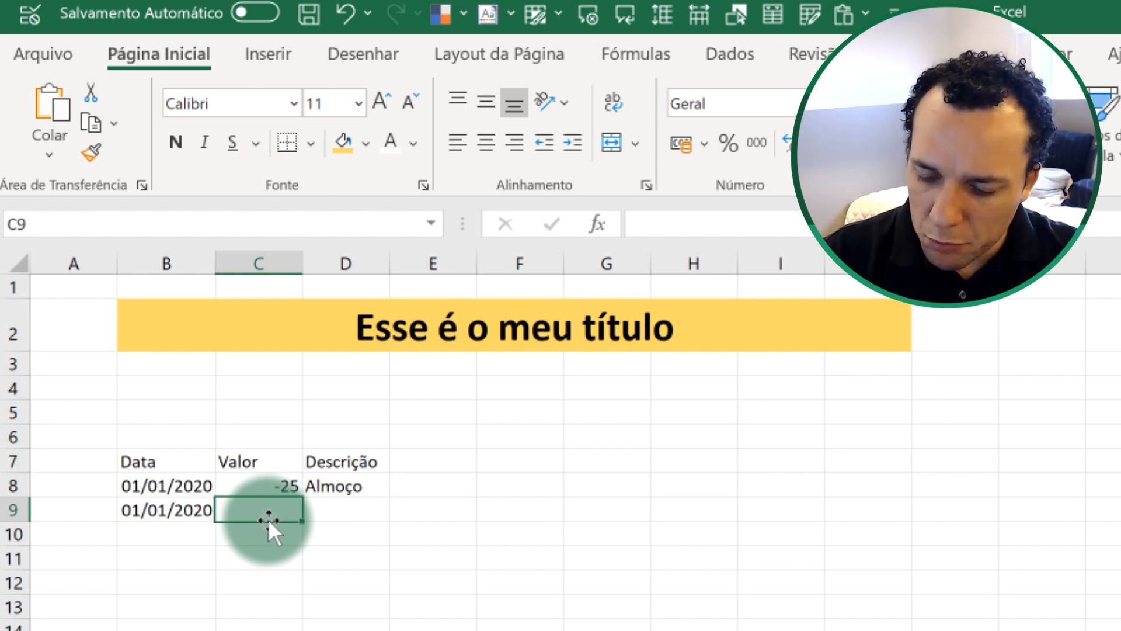
{"action": "type", "text": "-3"}
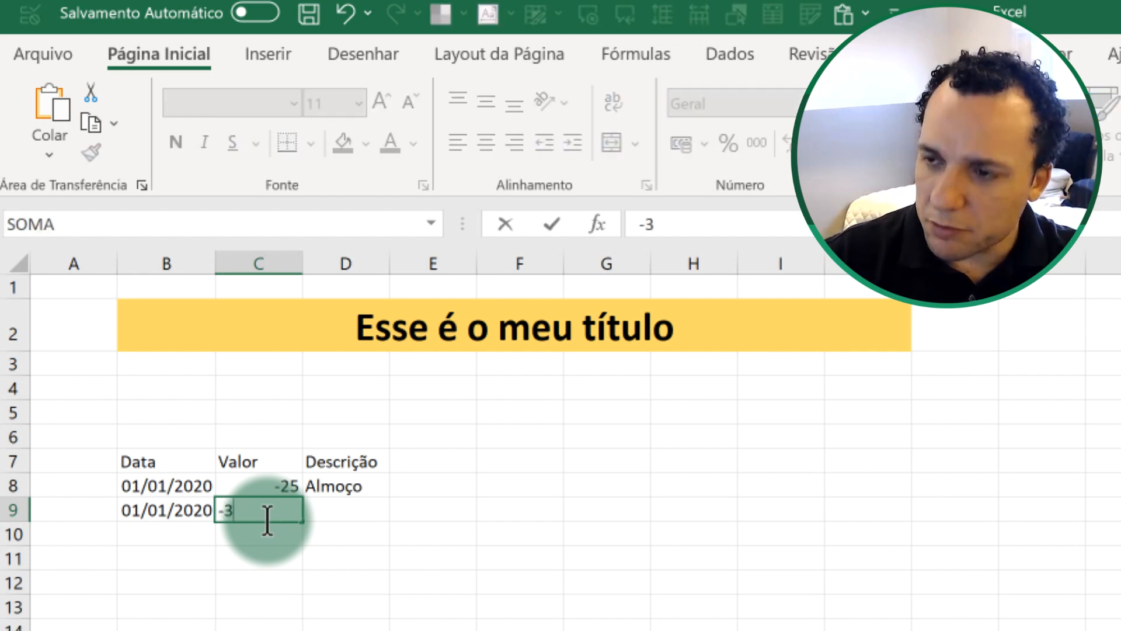
{"action": "key", "text": "BackSpace"}
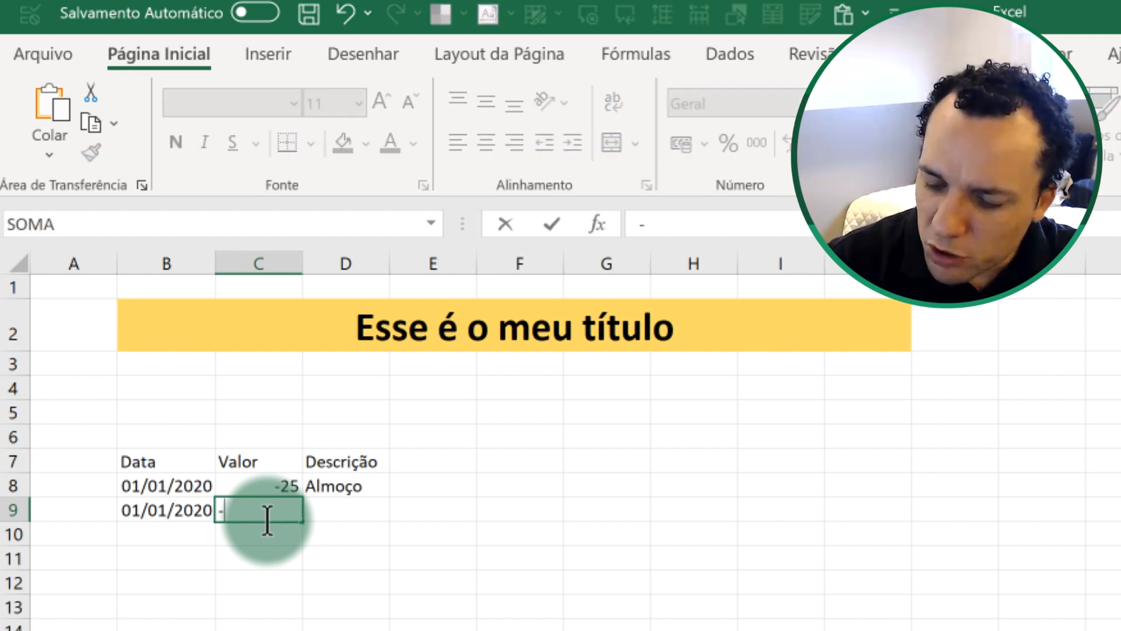
{"action": "type", "text": "5"}
{"action": "key", "text": "ctrl+Return"}
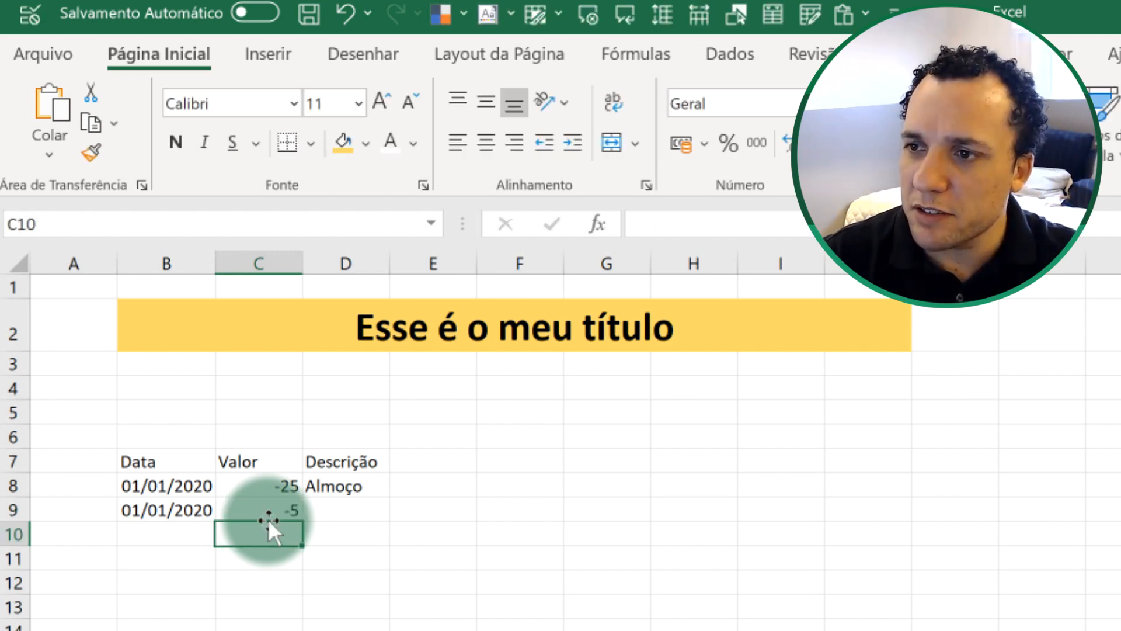
{"action": "left_click", "coordinate": [268, 519]}
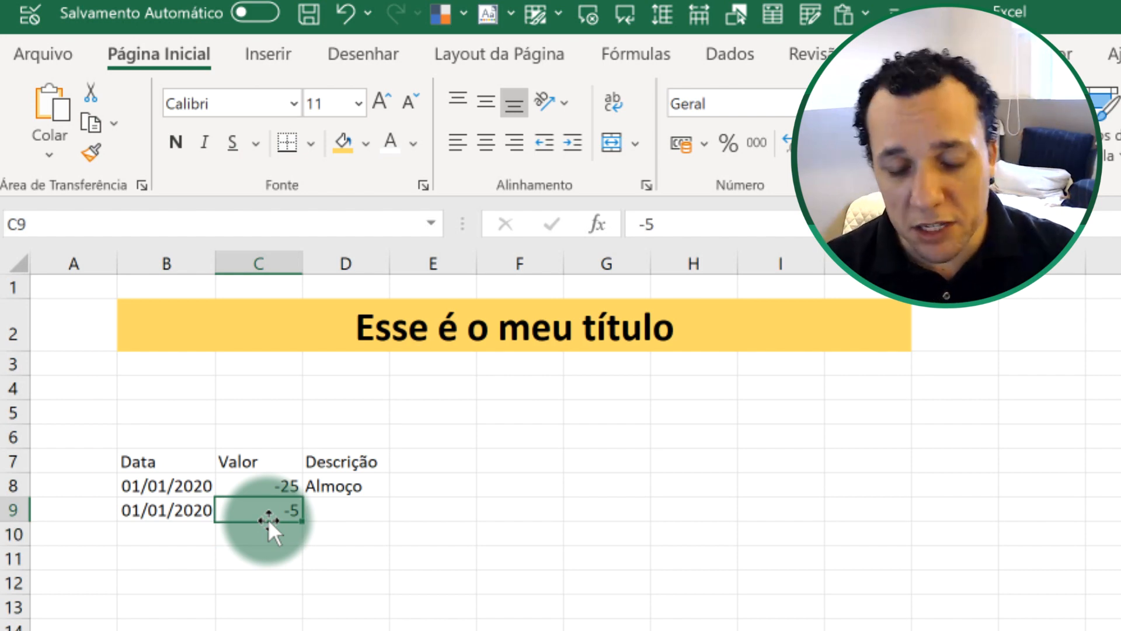
{"action": "key", "text": "Tab"}
{"action": "type", "text": "Café"}
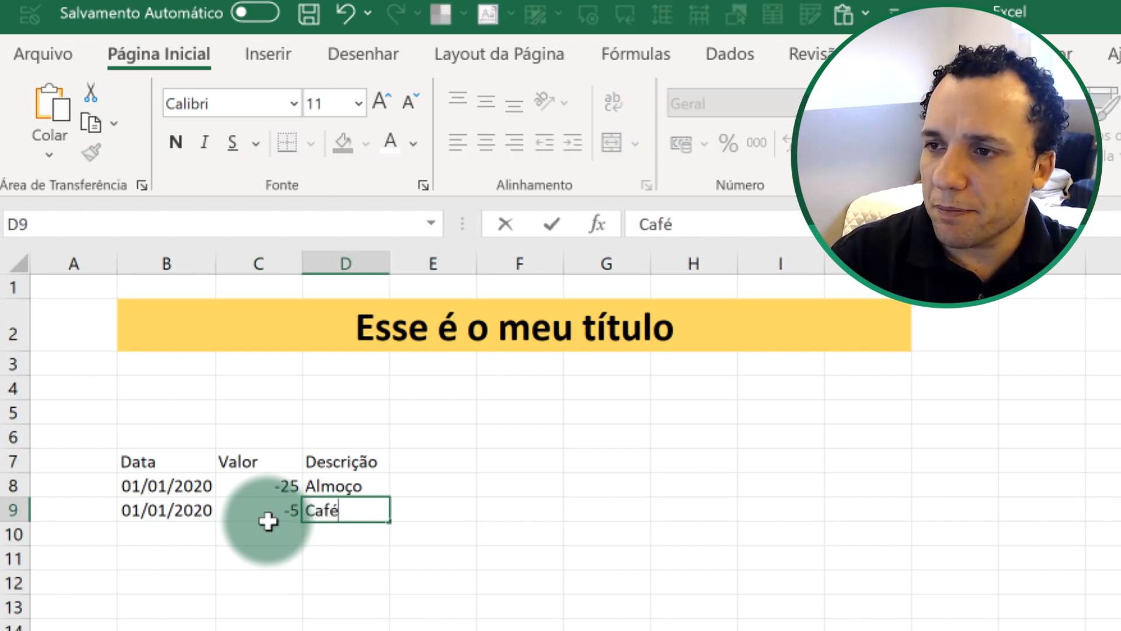
{"action": "key", "text": "Return"}
Step: Fill in row 10 with the date 01/01/2020, the value -15 and the description Sobremesa
{"action": "key", "text": "Left"}
{"action": "key", "text": "Left"}
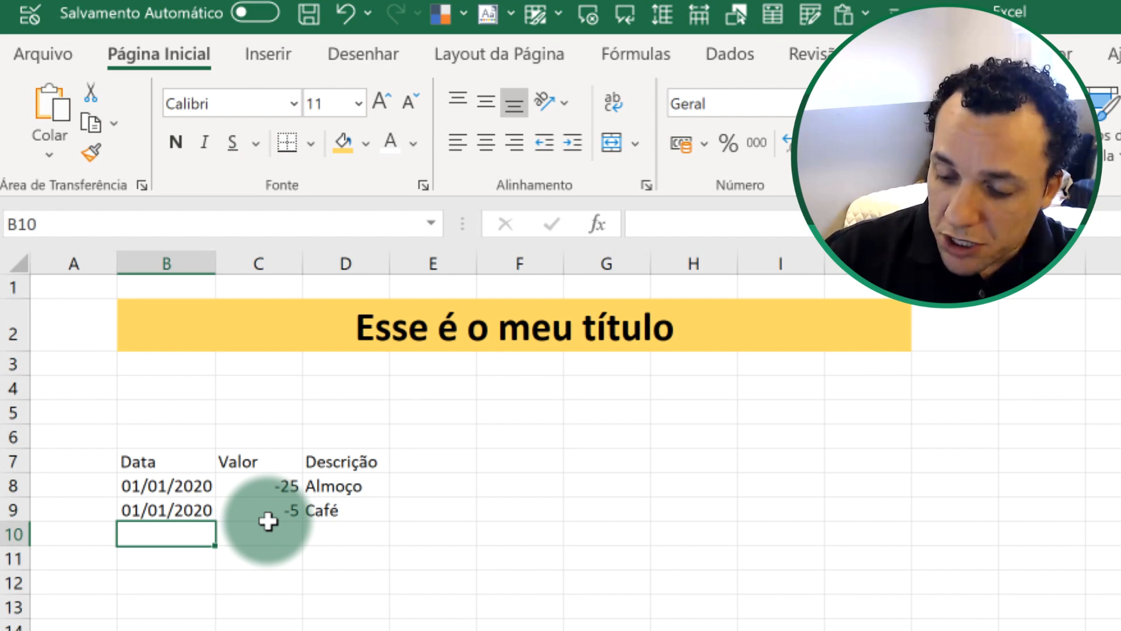
{"action": "type", "text": "01/01/502"}
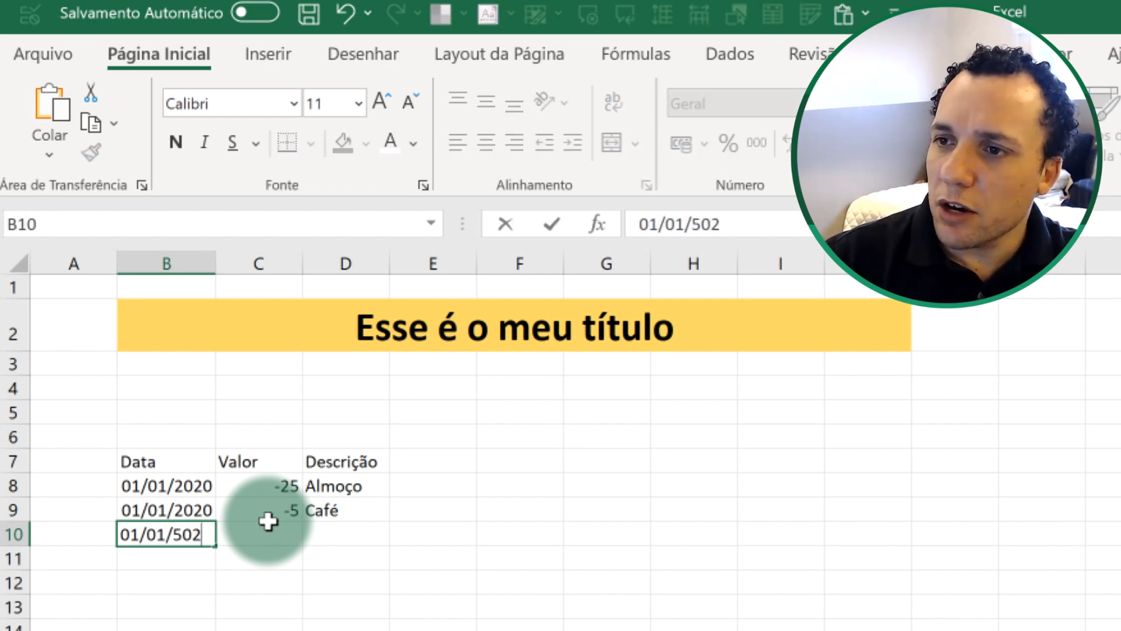
{"action": "key", "text": "BackSpace"}
{"action": "key", "text": "BackSpace"}
{"action": "key", "text": "BackSpace"}
{"action": "type", "text": "2020"}
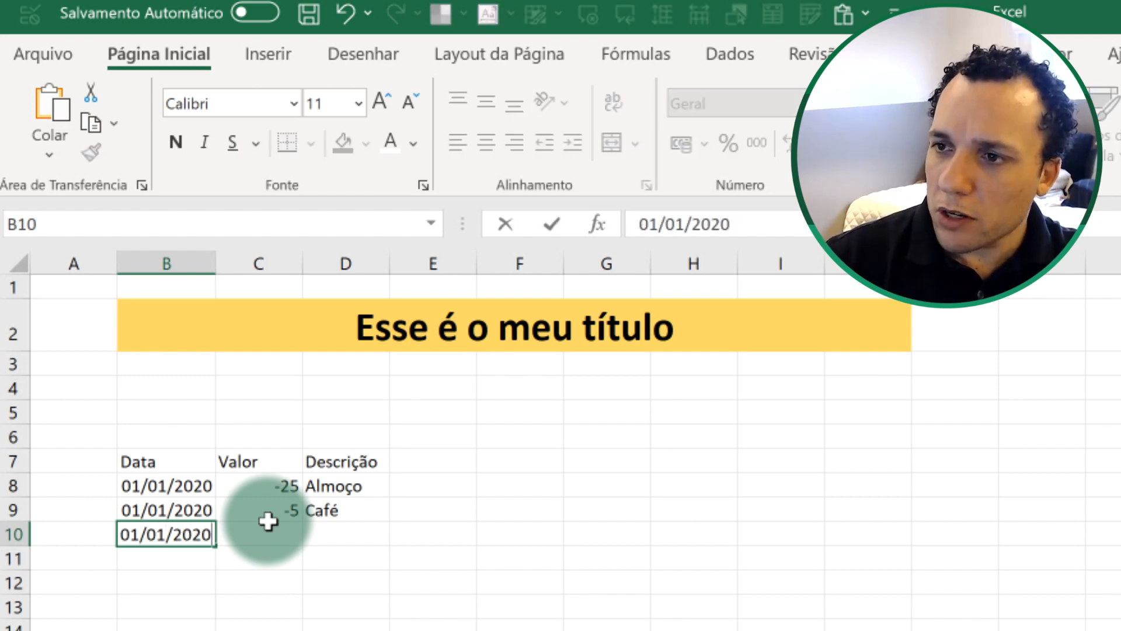
{"action": "left_click", "coordinate": [268, 521]}
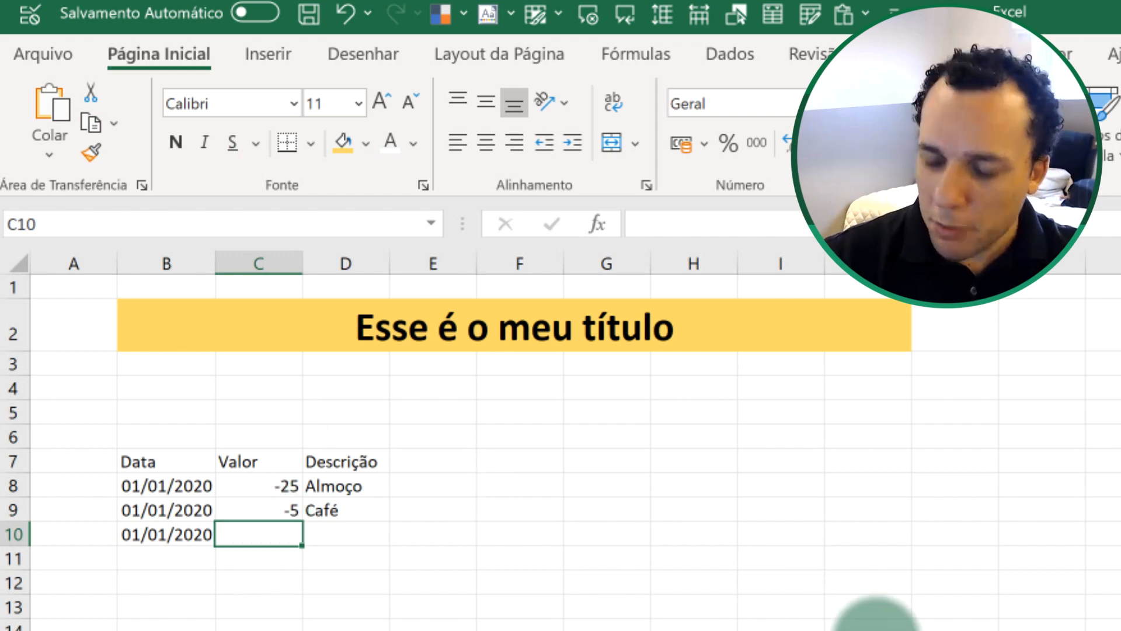
{"action": "type", "text": "-15"}
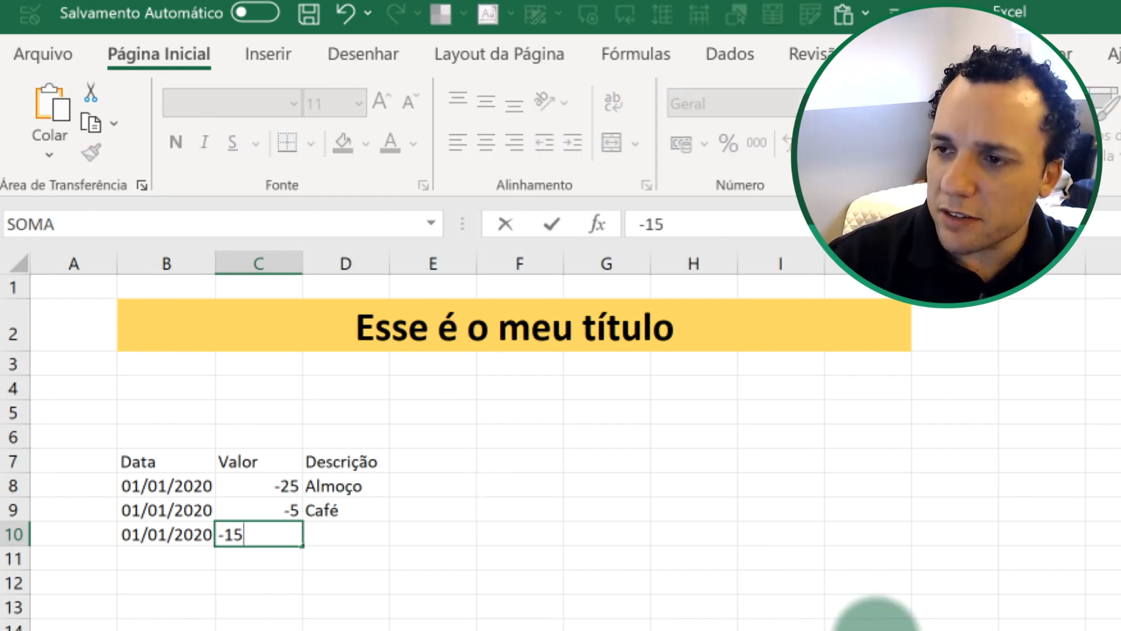
{"action": "key", "text": "Tab"}
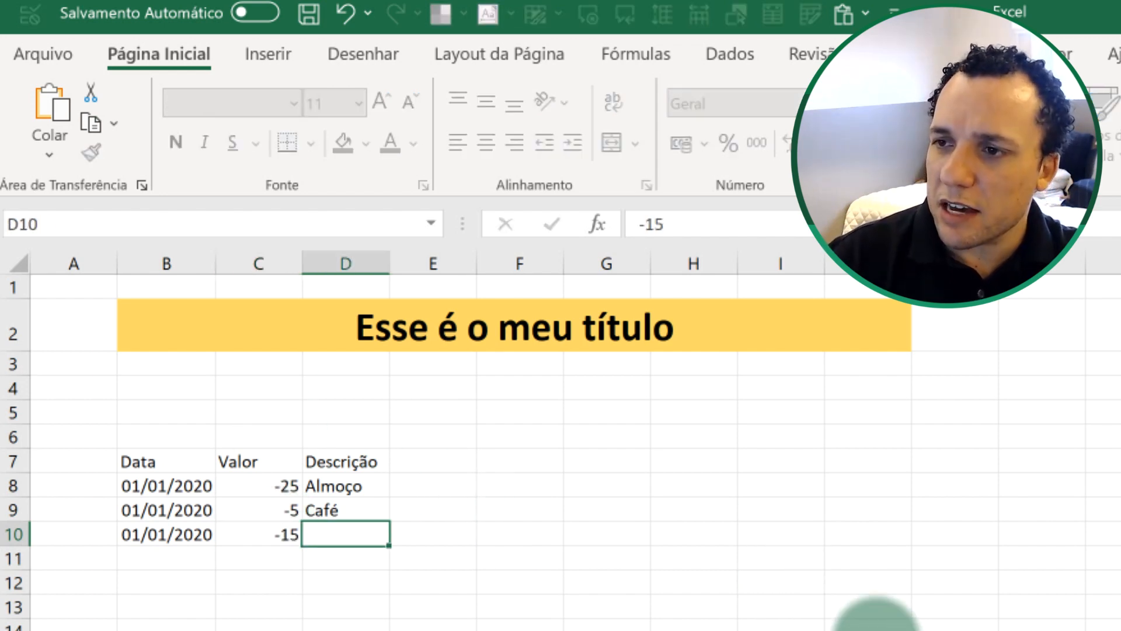
{"action": "type", "text": "Sobremesa"}
{"action": "key", "text": "Return"}
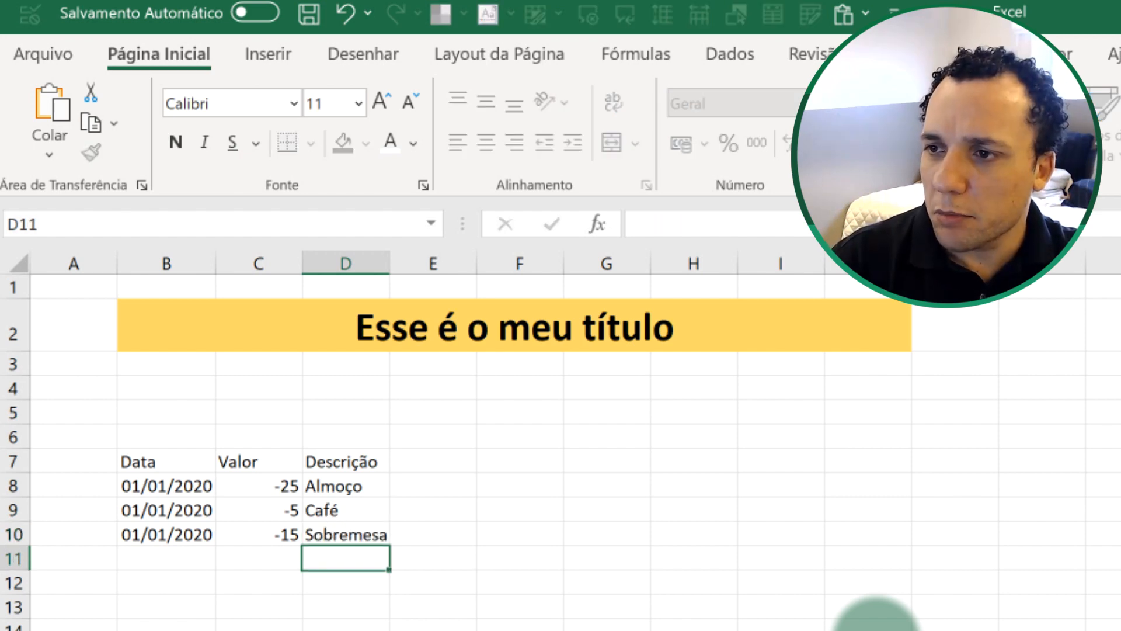
{"action": "key", "text": "Up"}
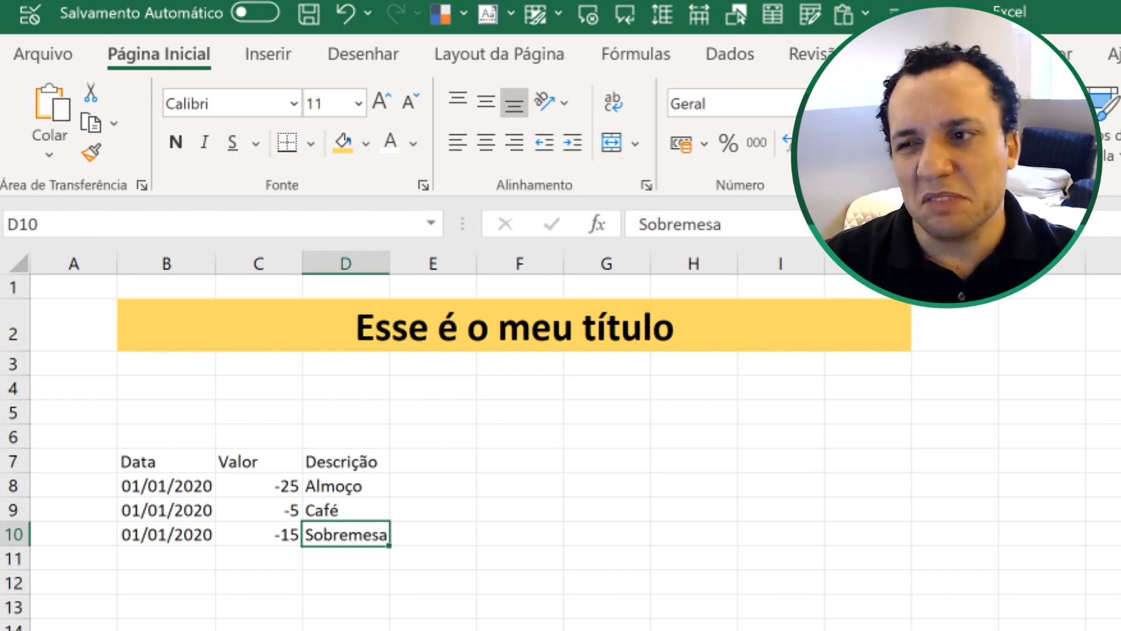
Step: Clear the repeated dates in cells B9 and B10, keeping only the date in the Almoço row
{"action": "left_click", "coordinate": [162, 486]}
{"action": "left_click", "coordinate": [163, 510]}
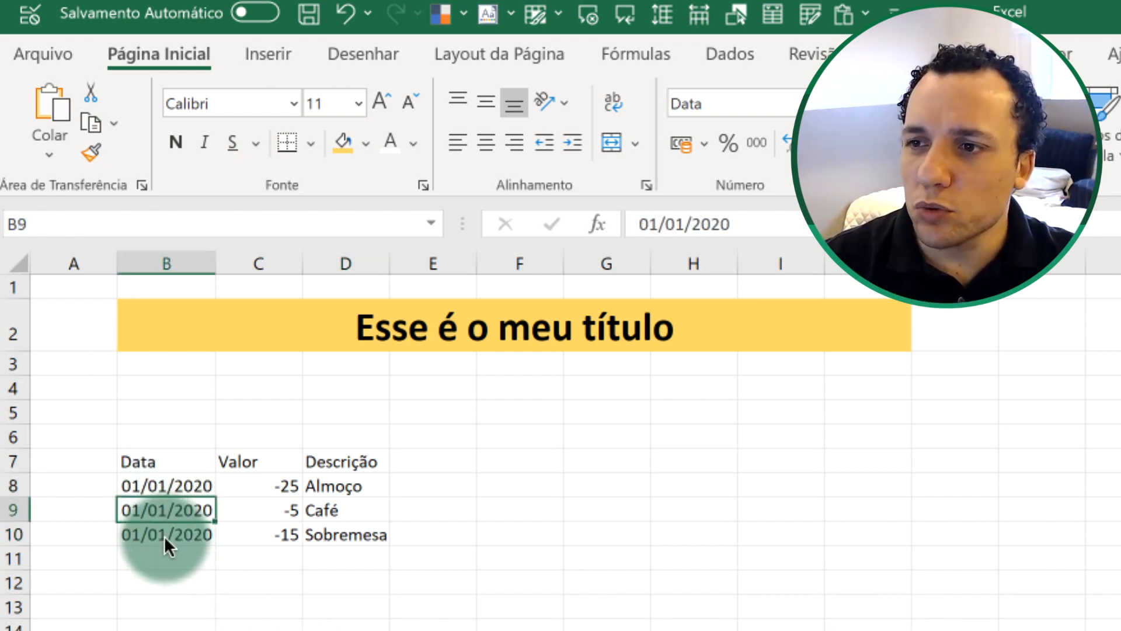
{"action": "left_click", "coordinate": [164, 540]}
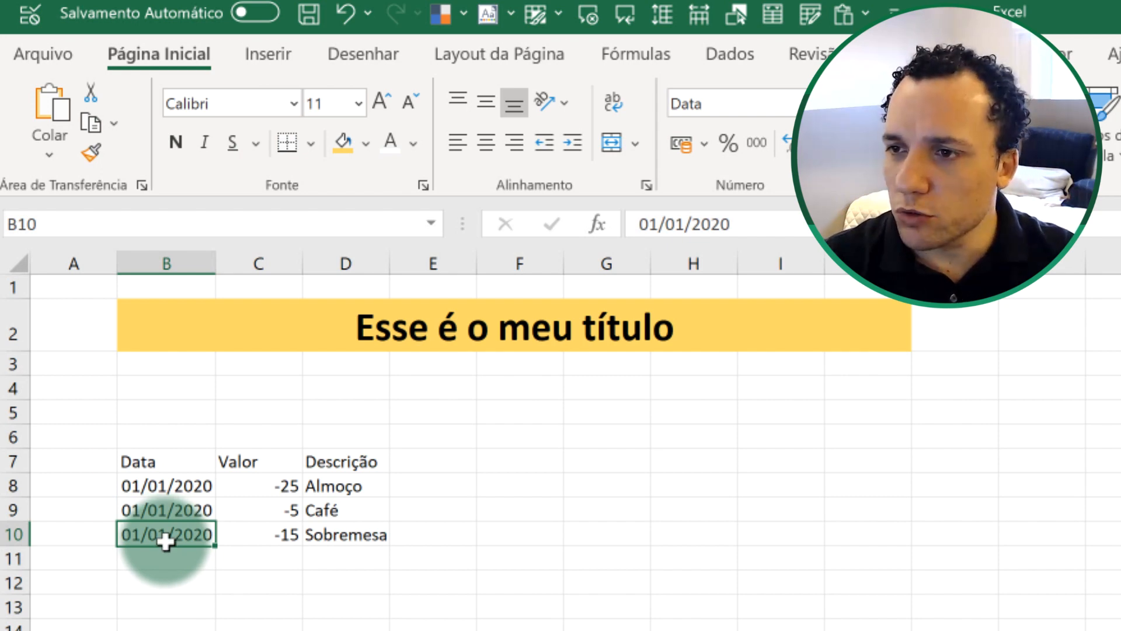
{"action": "scroll", "coordinate": [163, 538], "scroll_direction": "up", "scroll_amount": 3}
{"action": "scroll", "coordinate": [165, 541], "scroll_direction": "up", "scroll_amount": 2}
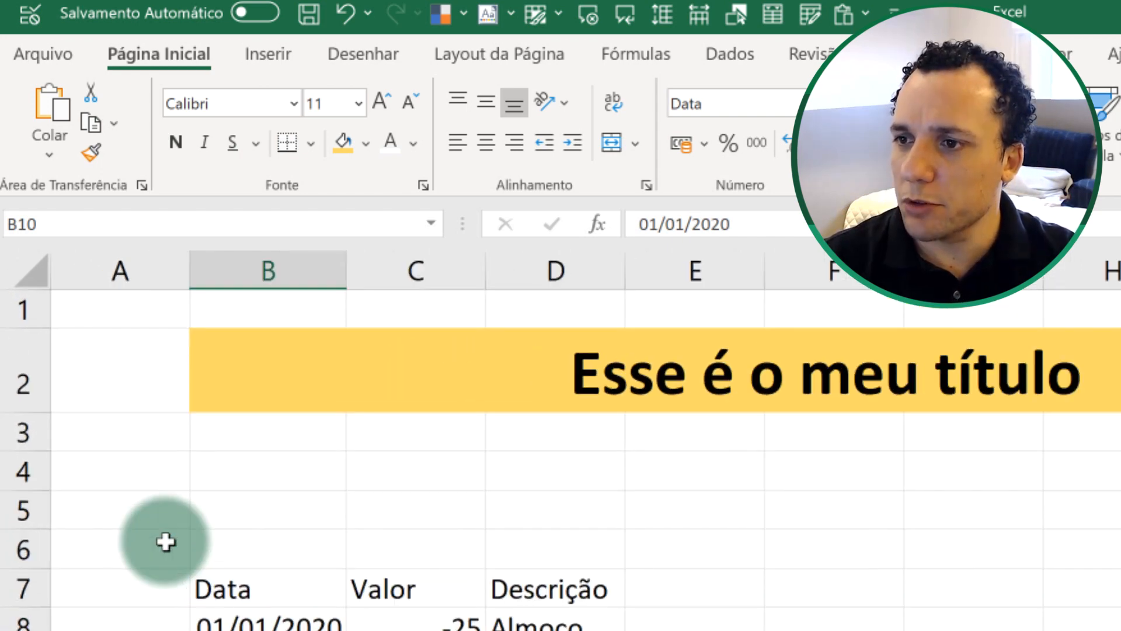
{"action": "scroll", "coordinate": [166, 542], "scroll_direction": "down", "scroll_amount": 1}
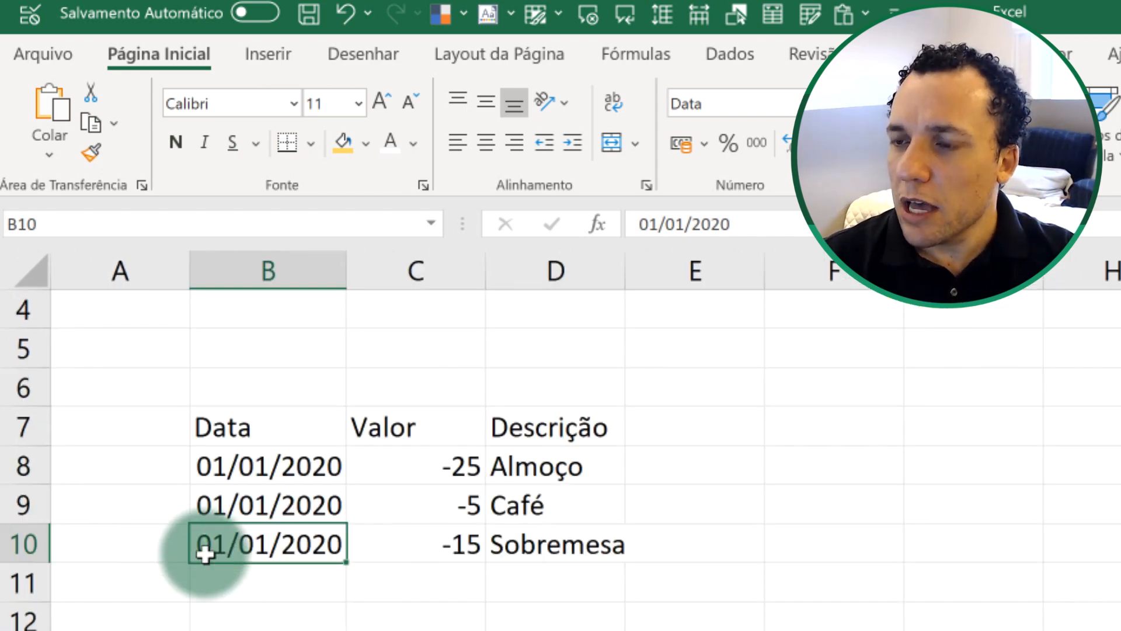
{"action": "left_click", "coordinate": [288, 475]}
{"action": "left_click", "coordinate": [295, 518]}
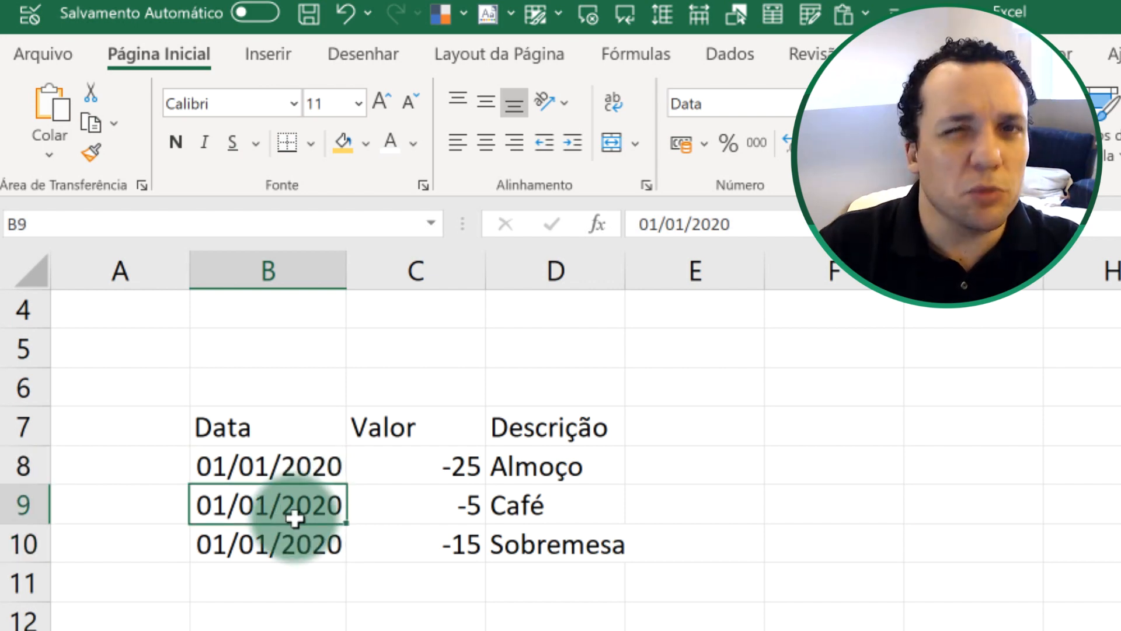
{"action": "key", "text": "Delete"}
{"action": "key", "text": "Down"}
{"action": "key", "text": "Delete"}
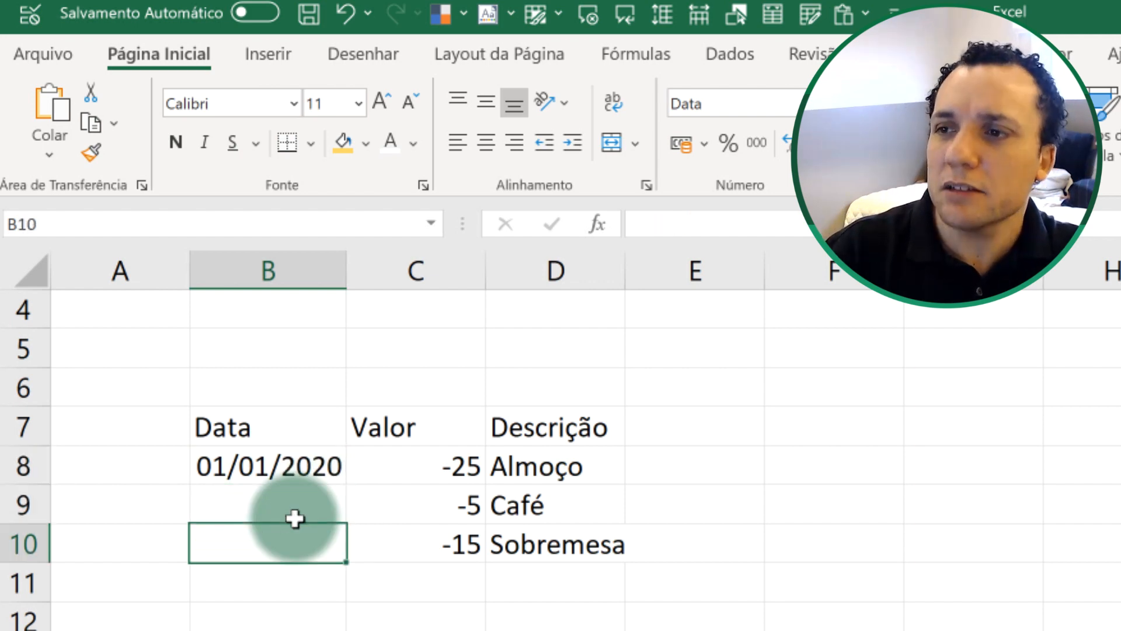
{"action": "key", "text": "Up"}
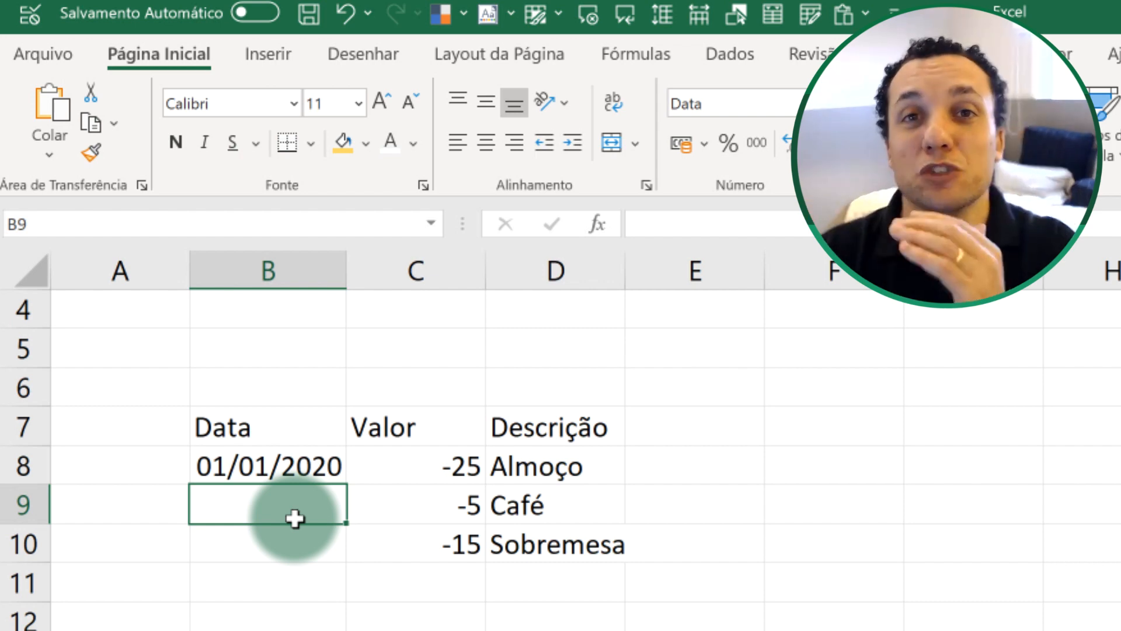
Step: Merge and center cells B8 to B10 and align the date to the vertical middle of the merged cell
{"action": "left_click_drag", "start_coordinate": [285, 464], "coordinate": [287, 532]}
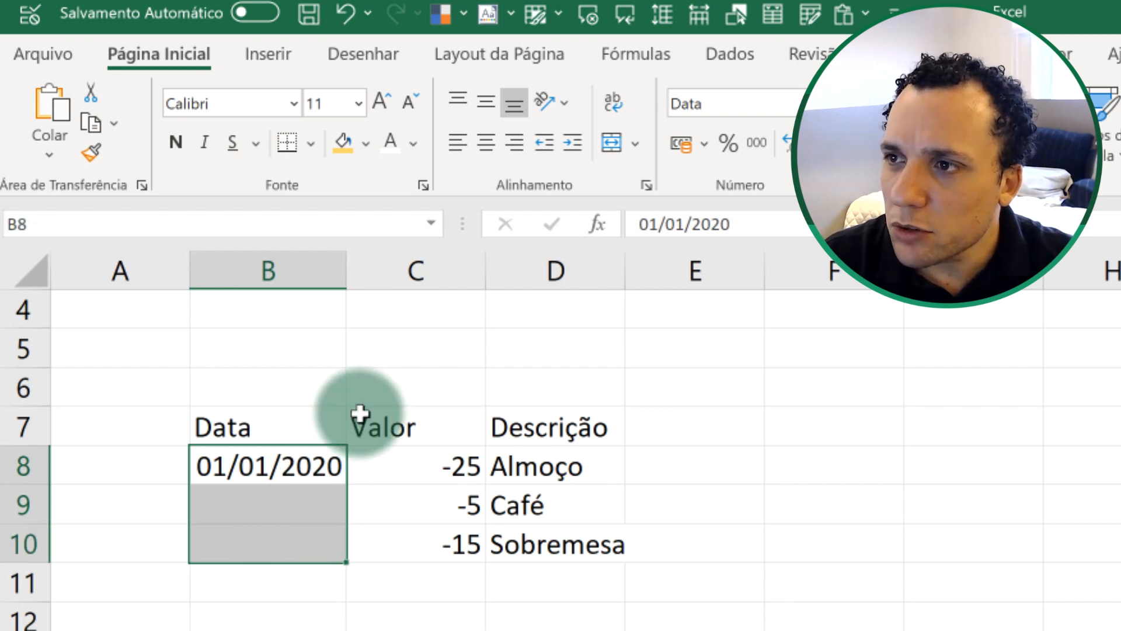
{"action": "left_click", "coordinate": [611, 142]}
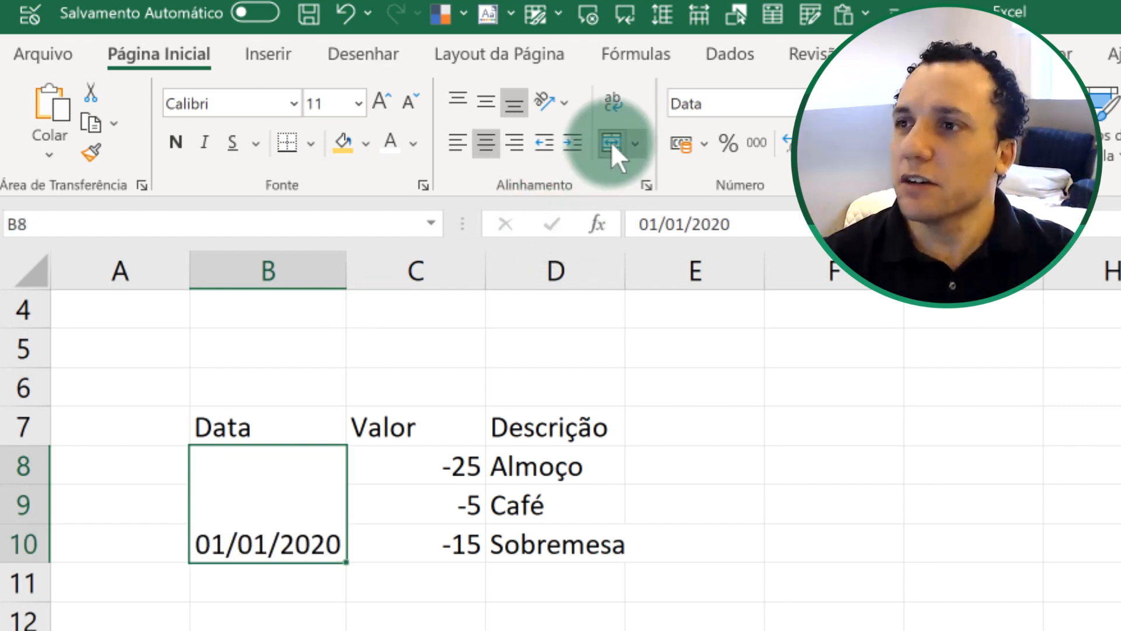
{"action": "left_click", "coordinate": [486, 102]}
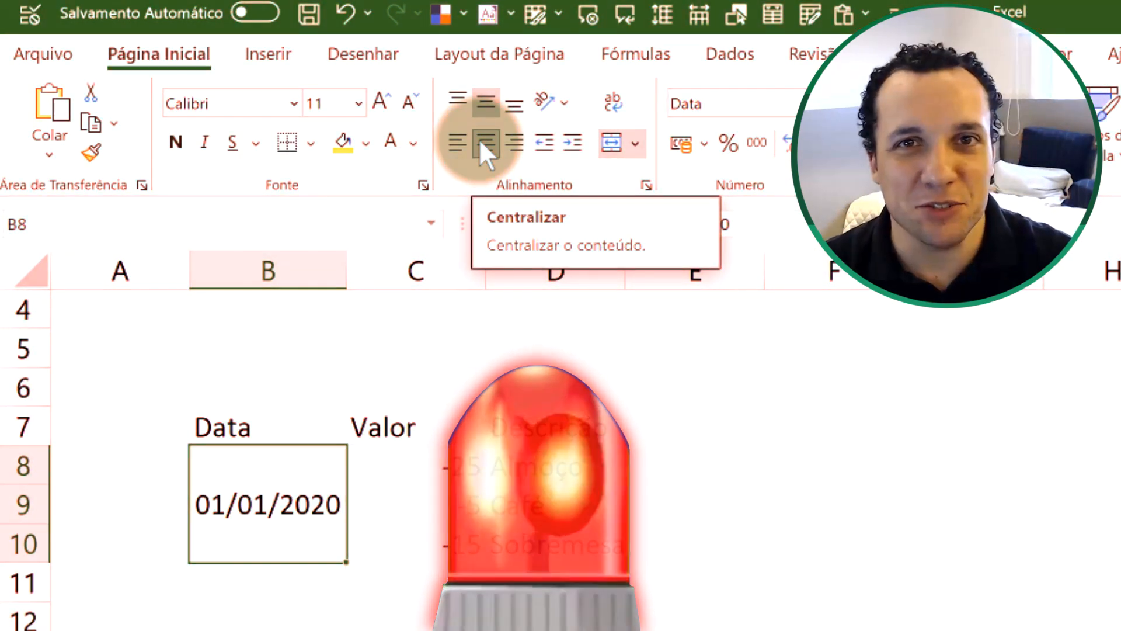
{"action": "key", "text": "Up"}
{"action": "key", "text": "Up"}
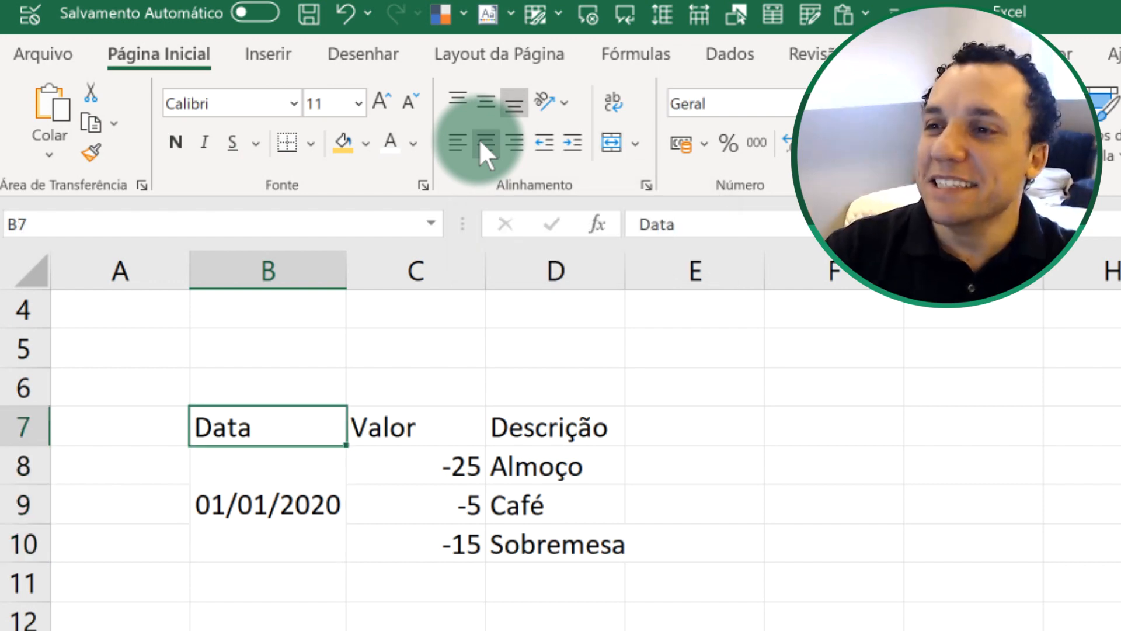
Step: Examine how the merged date cell relates to the value and description entries in rows 8 to 10
{"action": "left_click", "coordinate": [316, 478]}
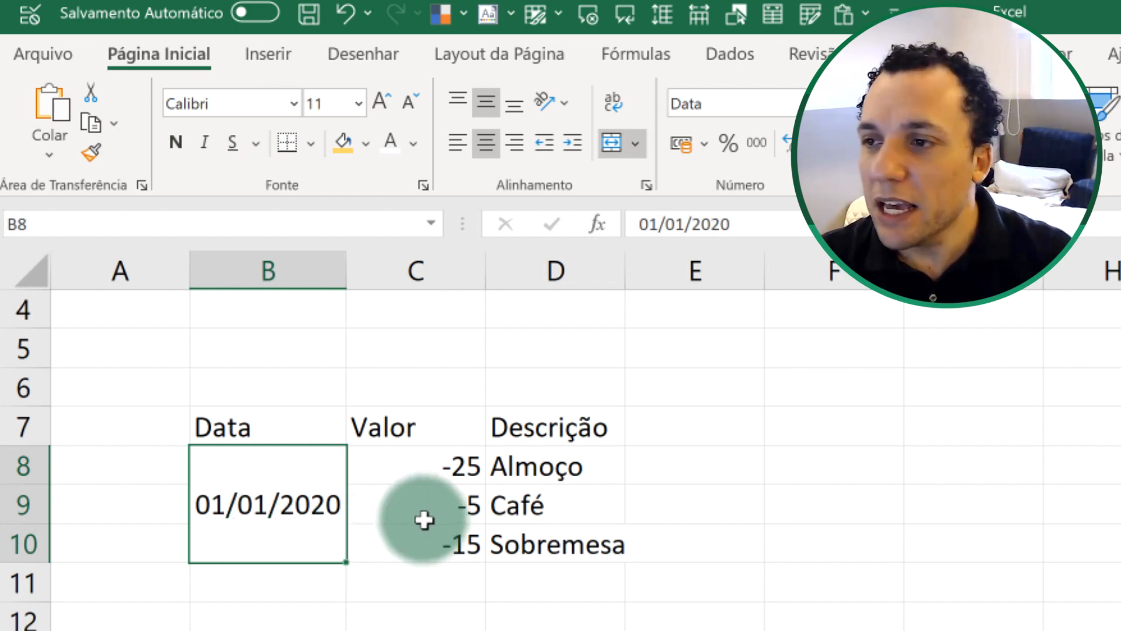
{"action": "left_click_drag", "start_coordinate": [509, 466], "coordinate": [435, 473]}
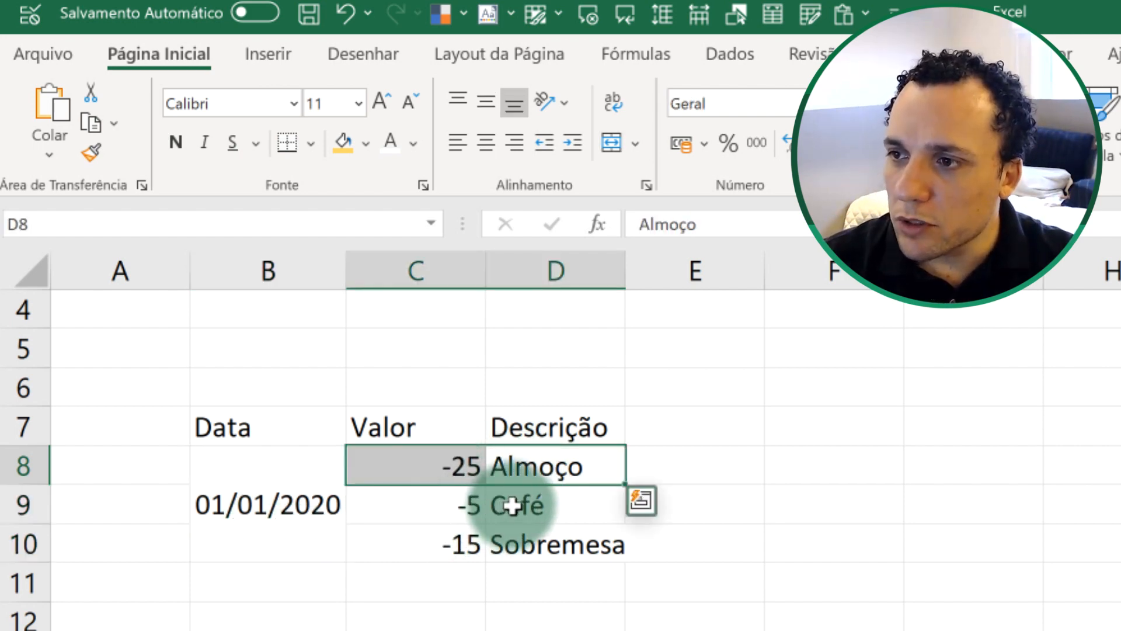
{"action": "left_click_drag", "start_coordinate": [514, 501], "coordinate": [443, 518]}
{"action": "left_click_drag", "start_coordinate": [514, 556], "coordinate": [458, 544]}
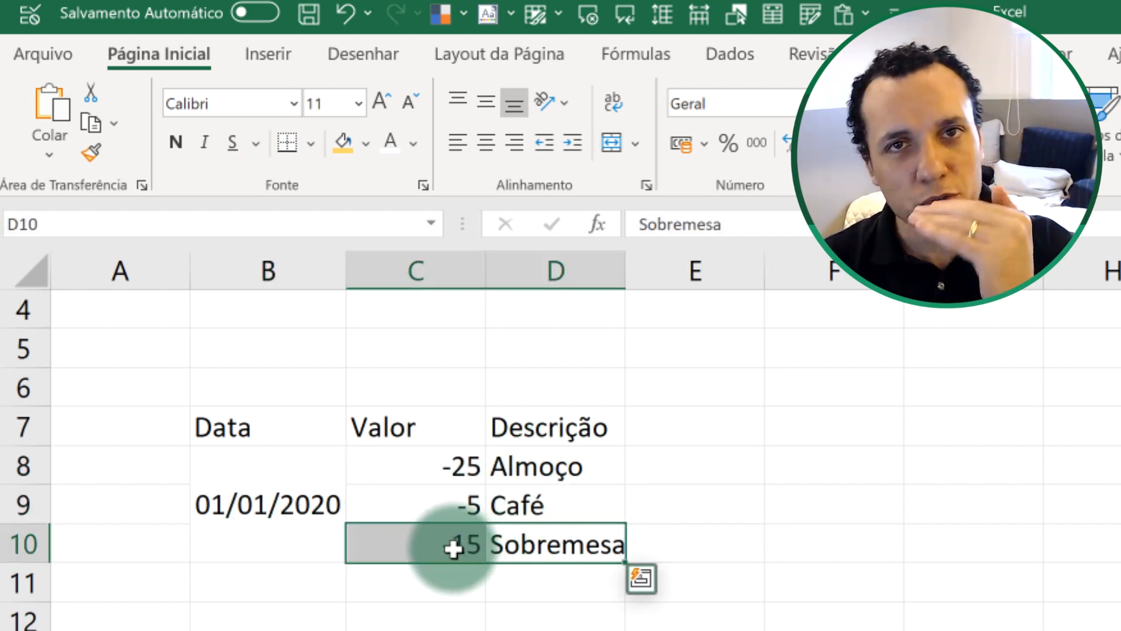
{"action": "left_click", "coordinate": [436, 465]}
{"action": "left_click", "coordinate": [438, 507]}
{"action": "left_click", "coordinate": [443, 537]}
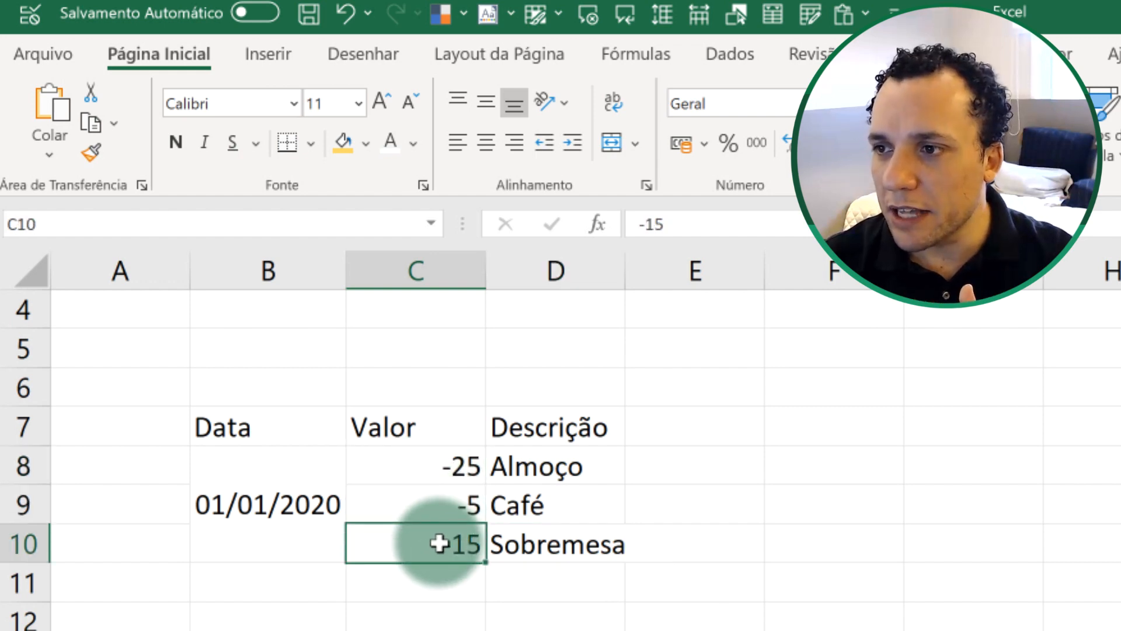
Step: Check the cell reference of the merged date cell against those of single cells B6 and A5
{"action": "left_click", "coordinate": [299, 506]}
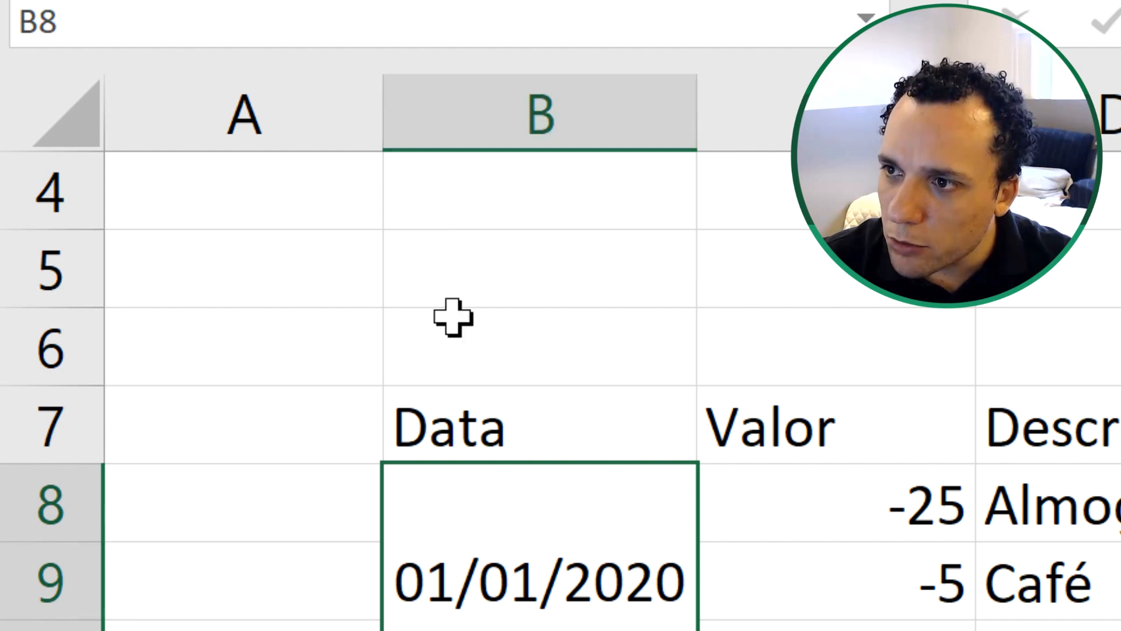
{"action": "left_click", "coordinate": [261, 586]}
{"action": "left_click", "coordinate": [562, 569]}
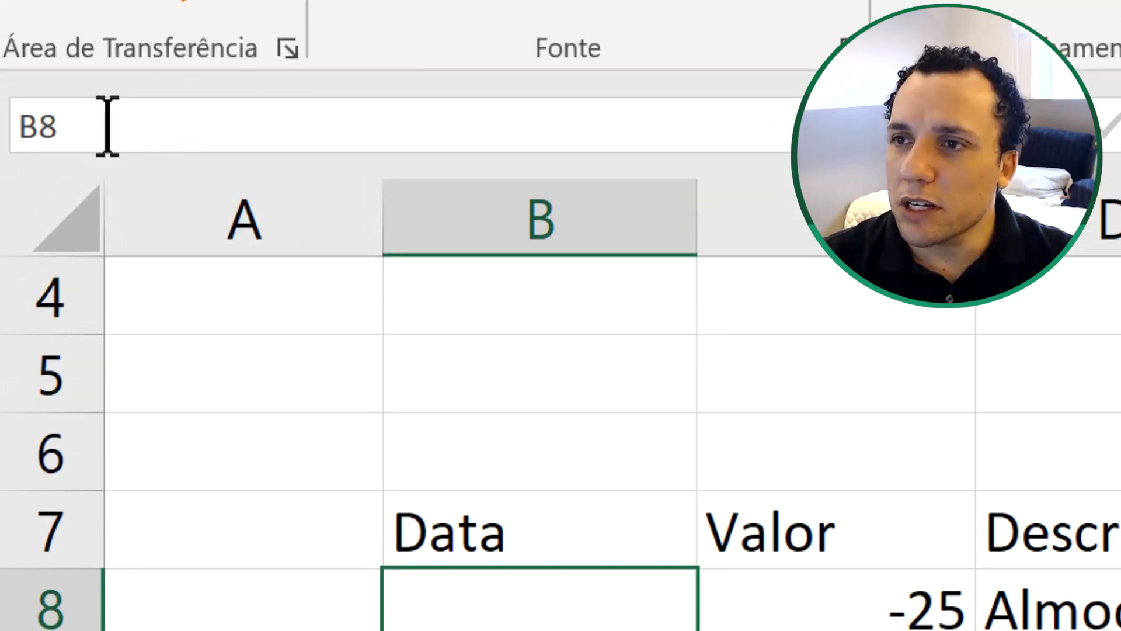
{"action": "left_click", "coordinate": [538, 470]}
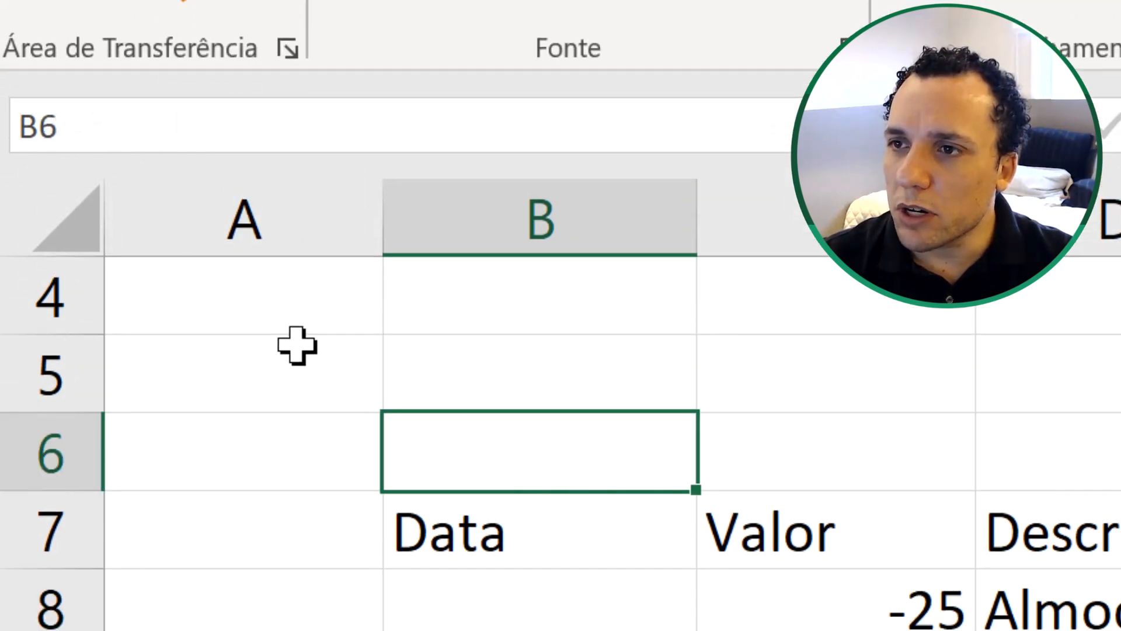
{"action": "left_click", "coordinate": [274, 374]}
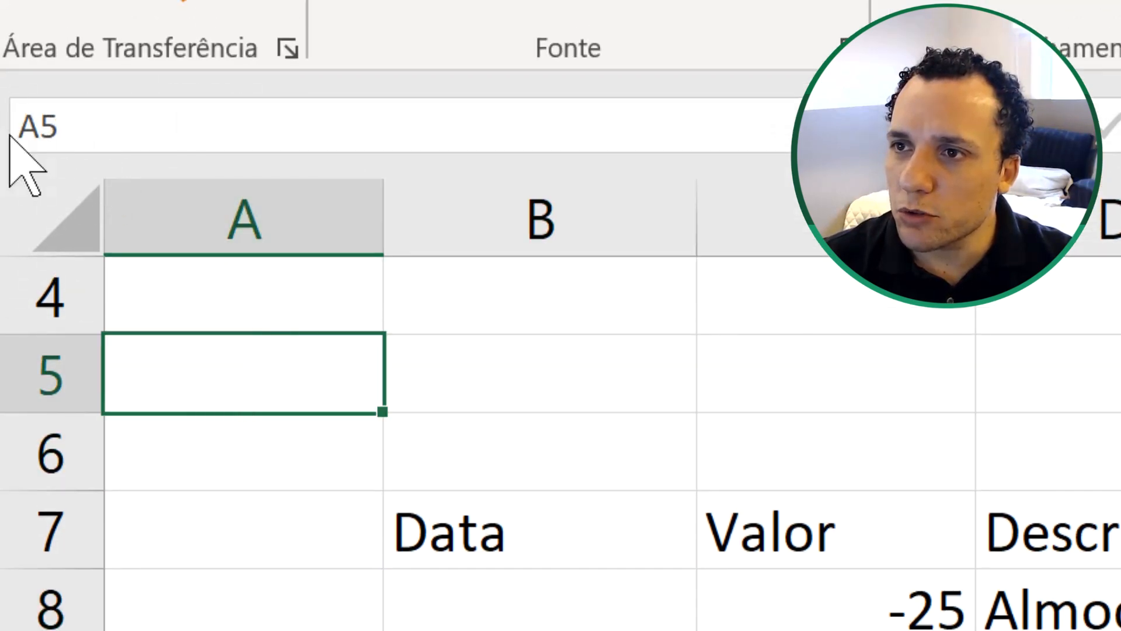
{"action": "left_click", "coordinate": [540, 605]}
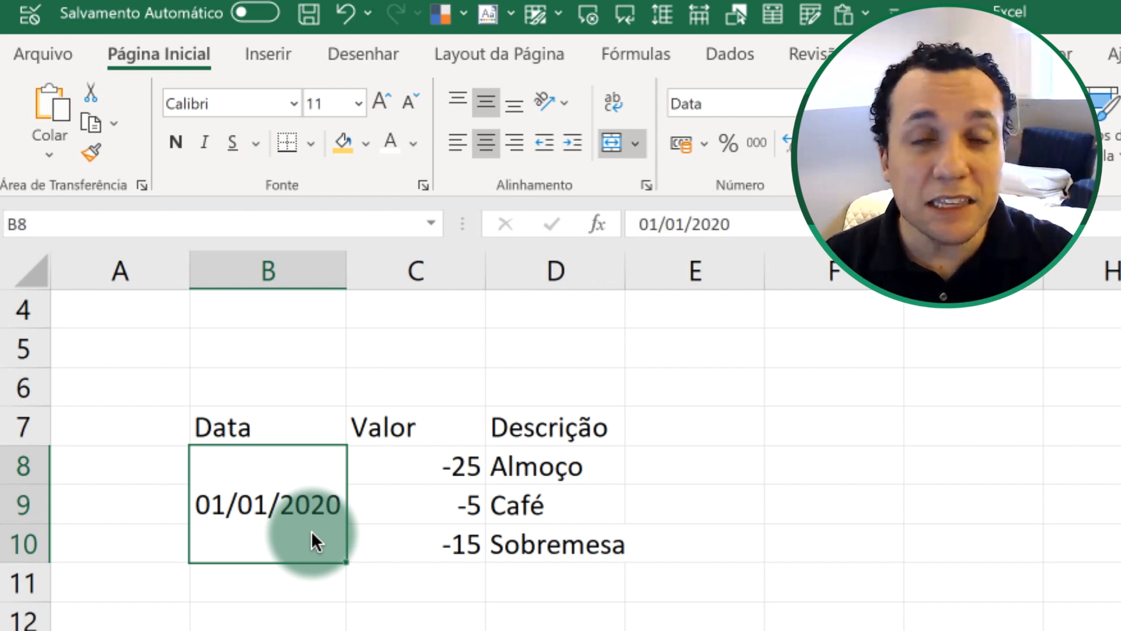
Step: Create an Excel table from the range B7:D10
{"action": "left_click_drag", "start_coordinate": [280, 425], "coordinate": [536, 529]}
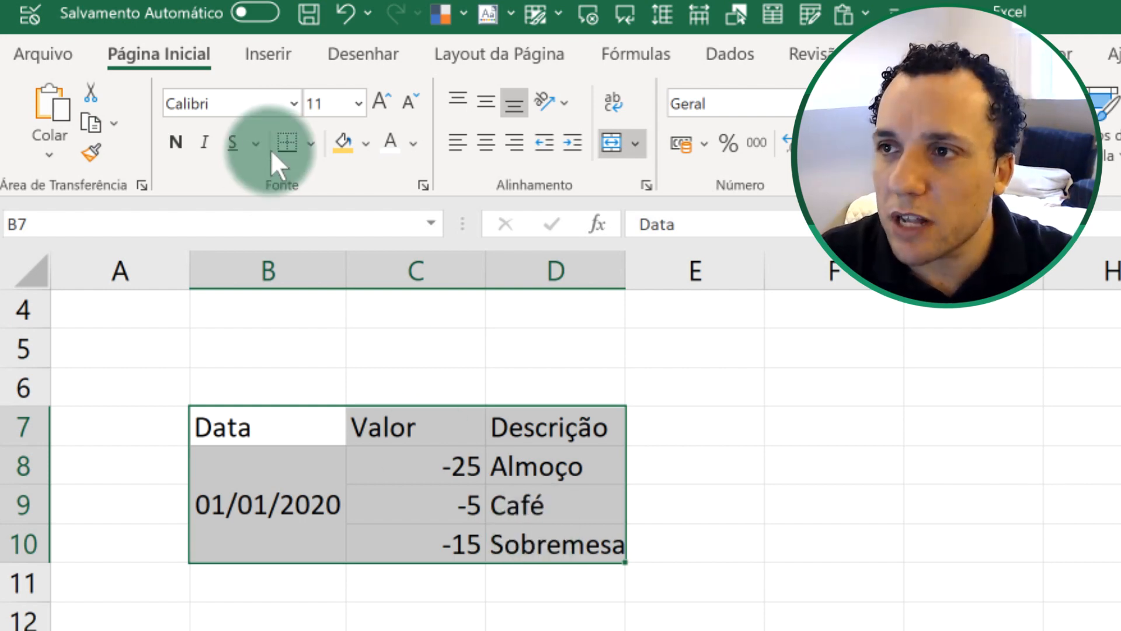
{"action": "left_click", "coordinate": [268, 54]}
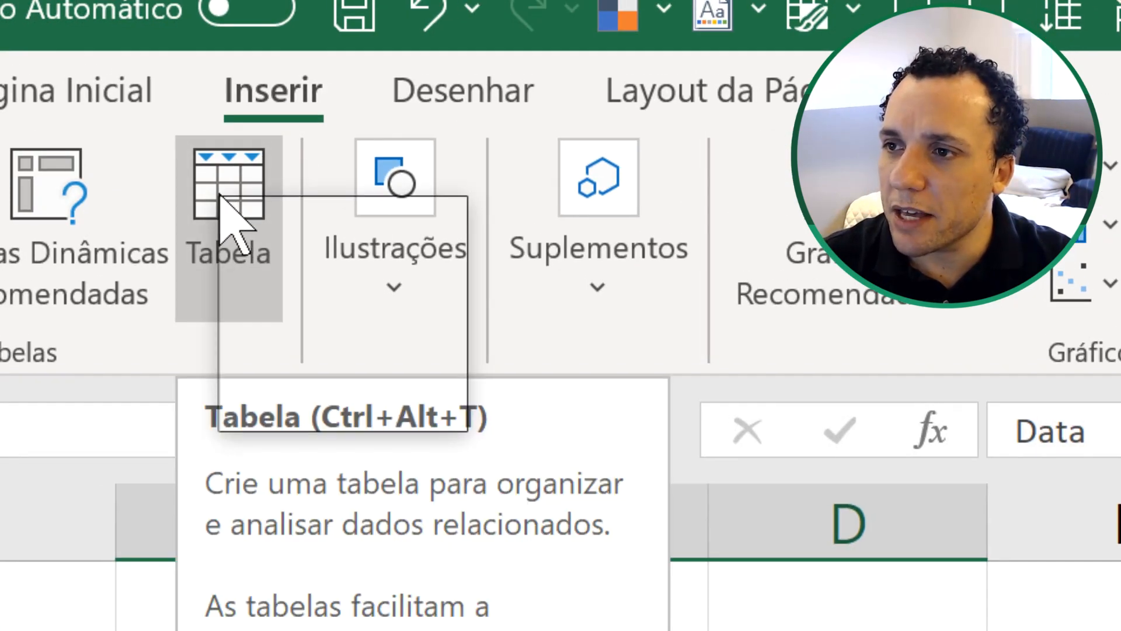
{"action": "left_click", "coordinate": [222, 202]}
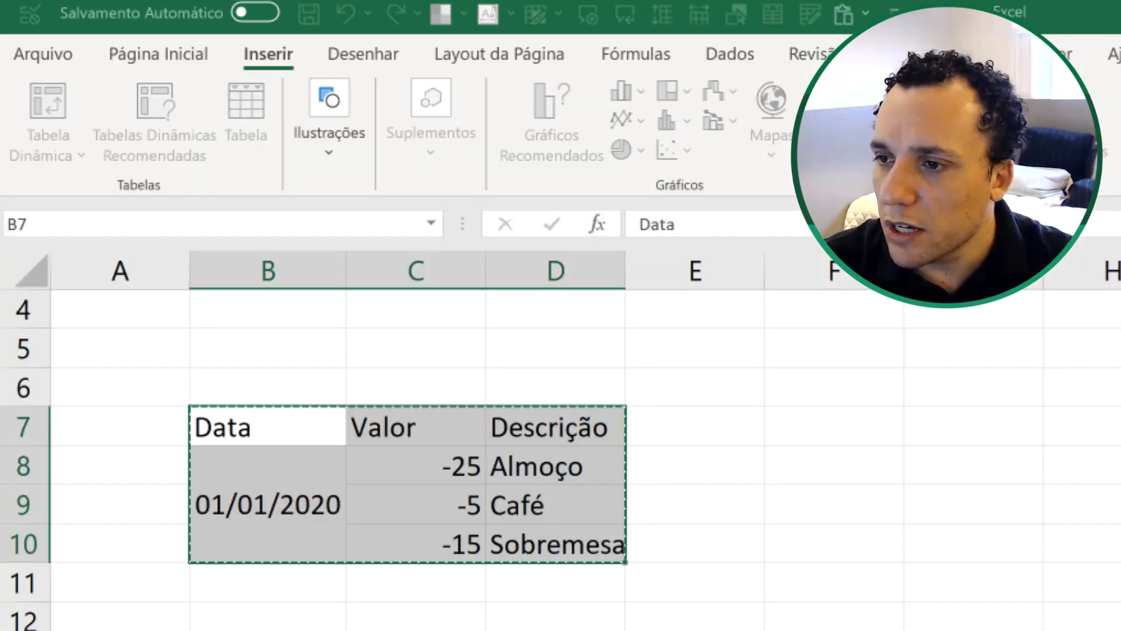
{"action": "left_click_drag", "start_coordinate": [441, 630], "coordinate": [369, 566]}
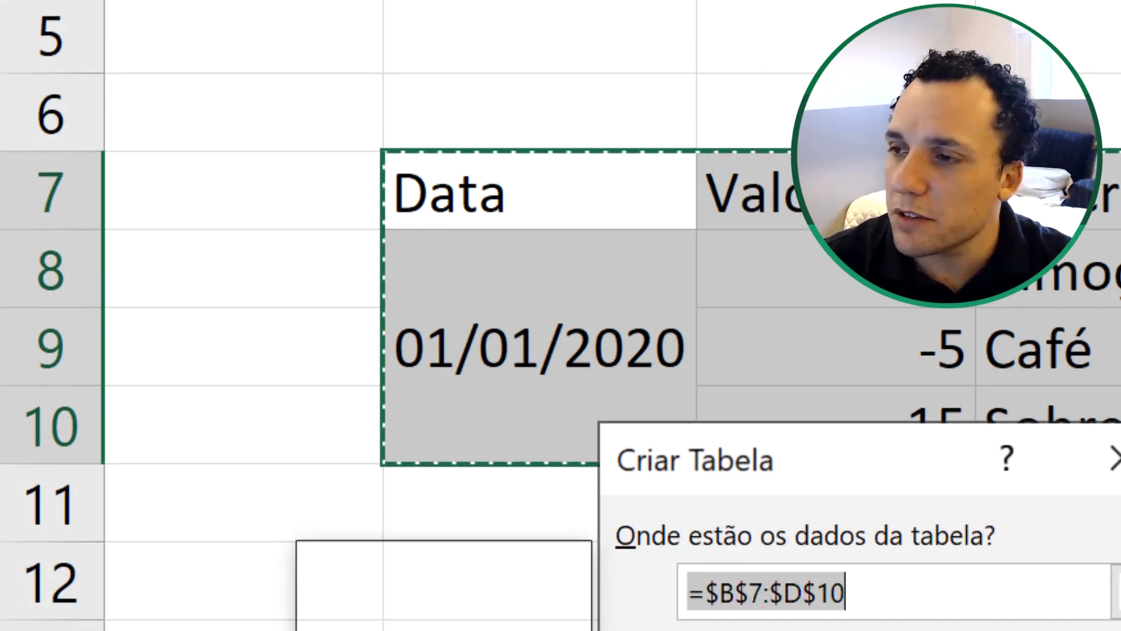
{"action": "key", "text": "Return"}
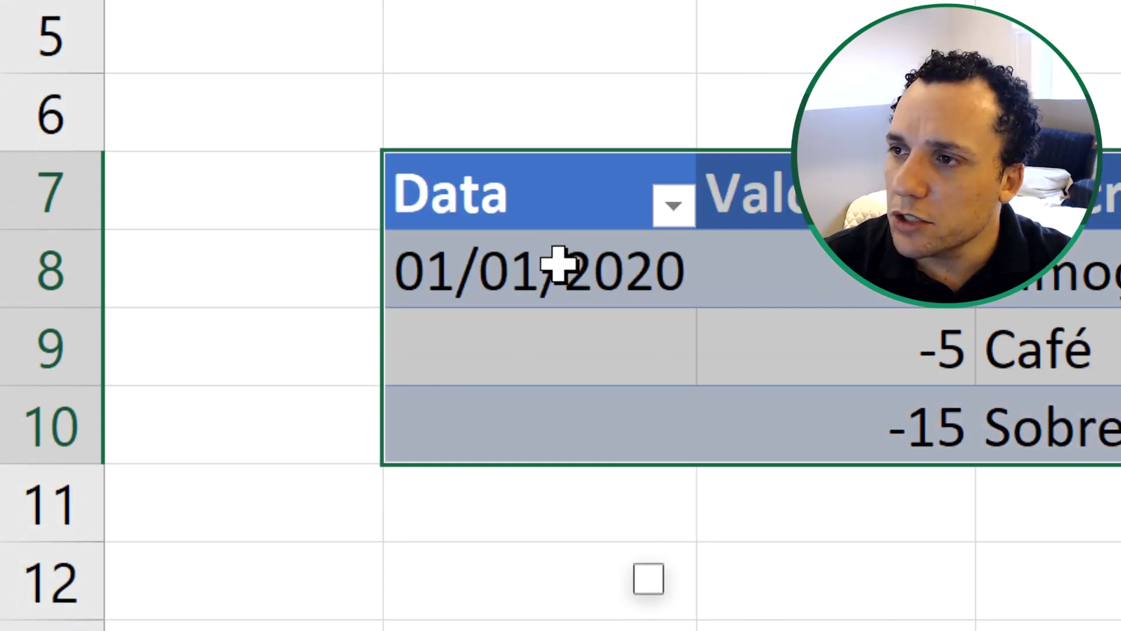
Step: Inspect the Data column cells B8 to B10 in the new table, selecting all three
{"action": "left_click", "coordinate": [570, 326]}
{"action": "left_click", "coordinate": [570, 403]}
{"action": "left_click", "coordinate": [567, 335]}
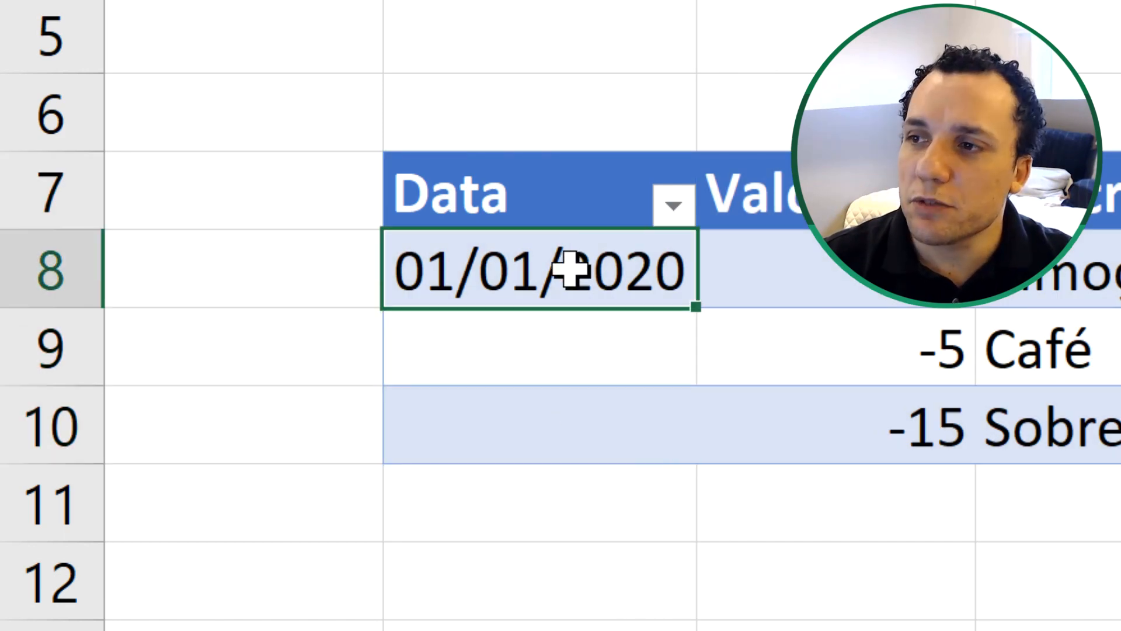
{"action": "left_click_drag", "start_coordinate": [571, 268], "coordinate": [568, 460]}
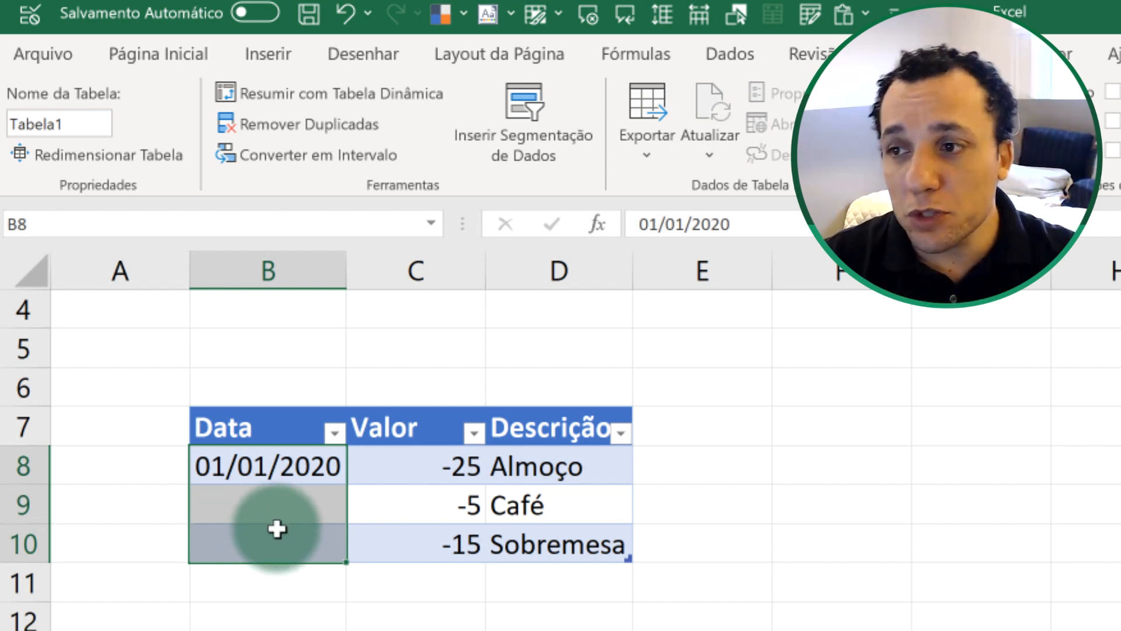
Step: Examine how the Data, Valor and Descrição cells line up in table rows 8 to 10, including the blank date cells B9:B10
{"action": "left_click", "coordinate": [325, 511]}
{"action": "left_click", "coordinate": [315, 533]}
{"action": "left_click", "coordinate": [498, 512]}
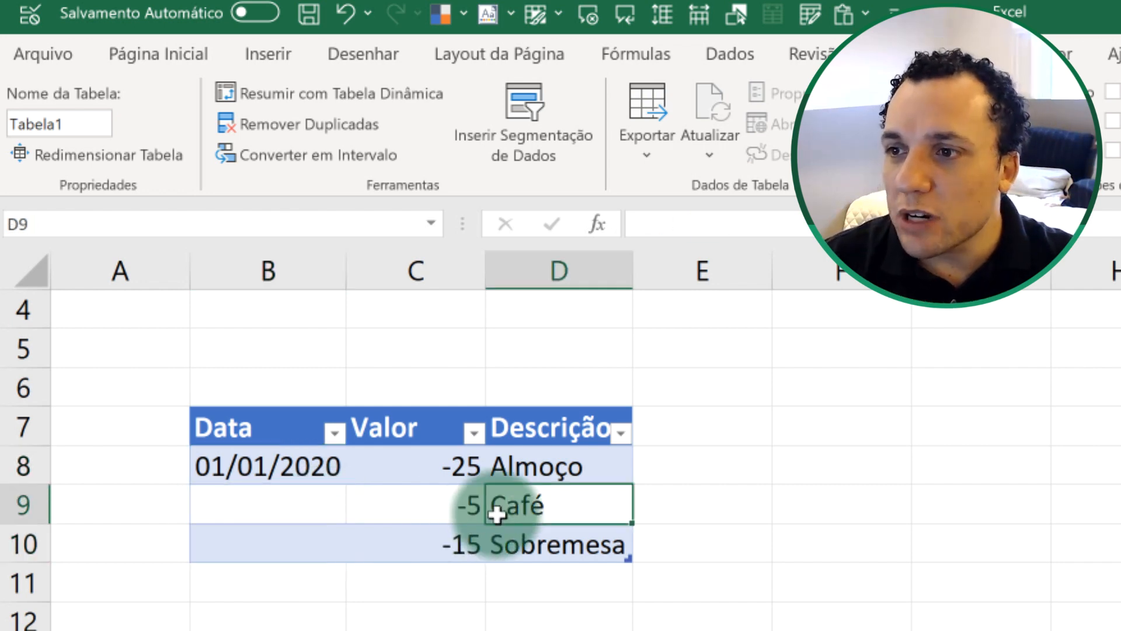
{"action": "left_click", "coordinate": [193, 465]}
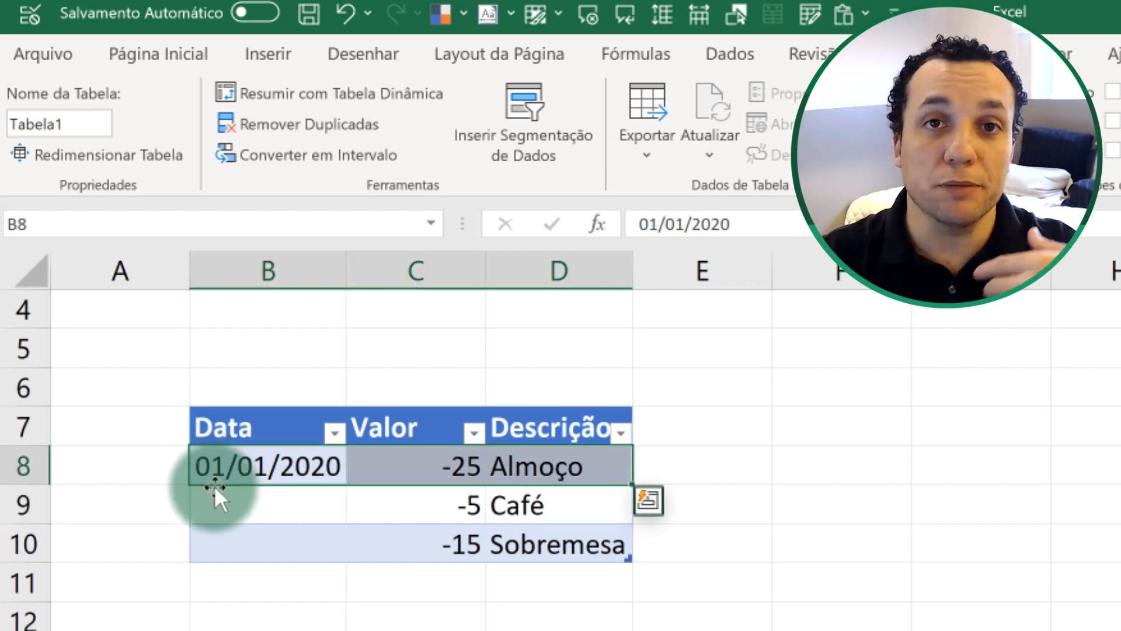
{"action": "left_click", "coordinate": [423, 505]}
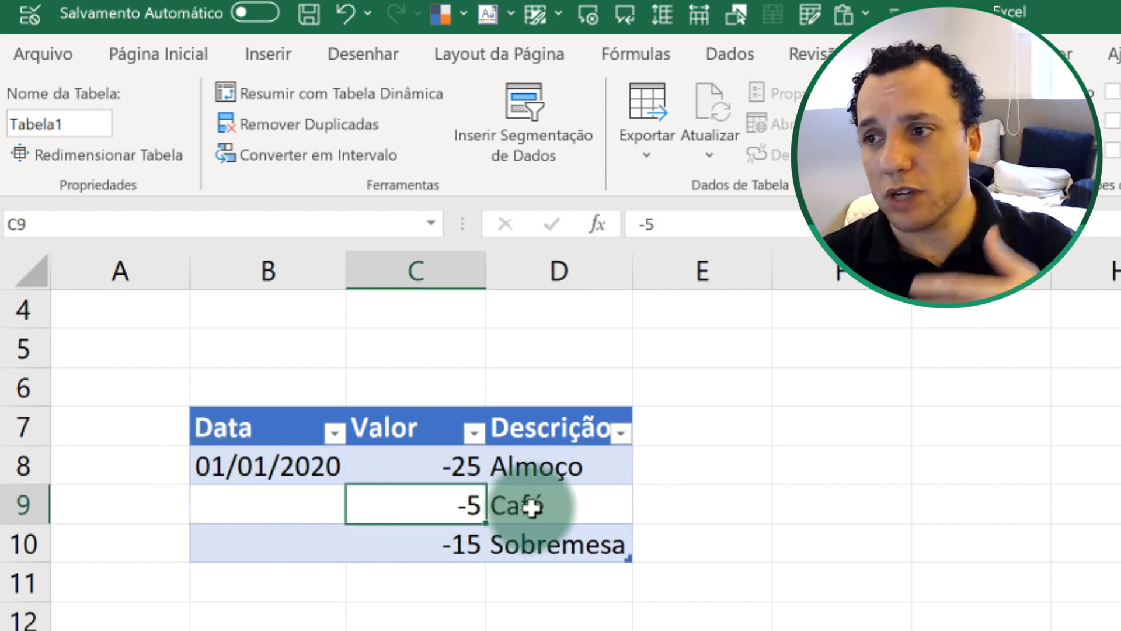
{"action": "left_click", "coordinate": [531, 508]}
{"action": "left_click", "coordinate": [445, 508]}
{"action": "left_click", "coordinate": [299, 472]}
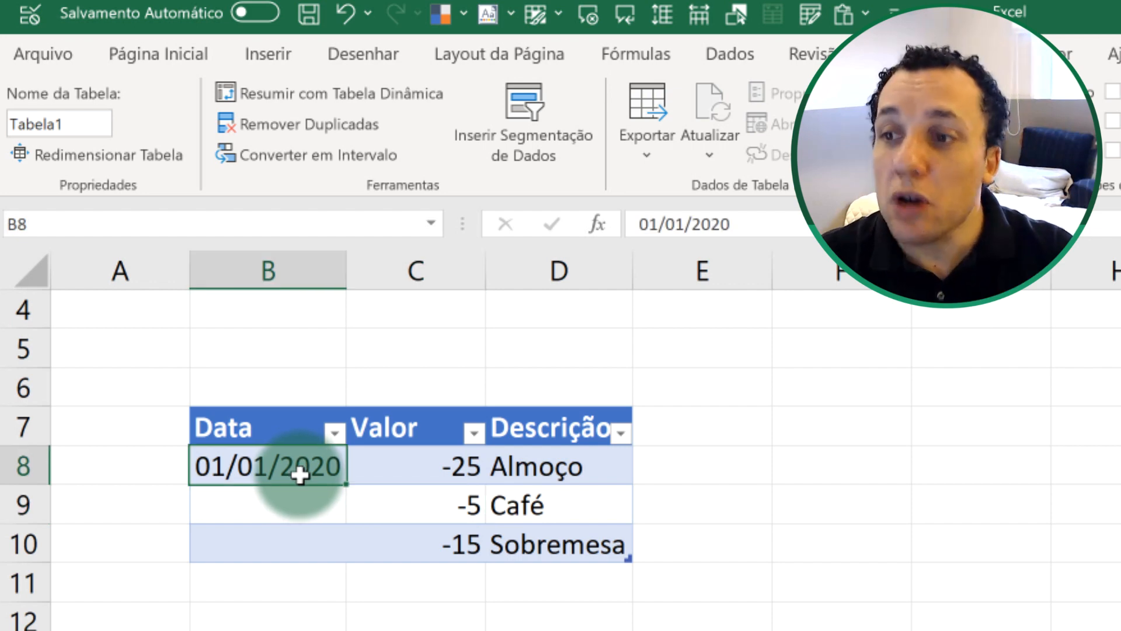
{"action": "left_click", "coordinate": [438, 540]}
{"action": "left_click", "coordinate": [299, 462]}
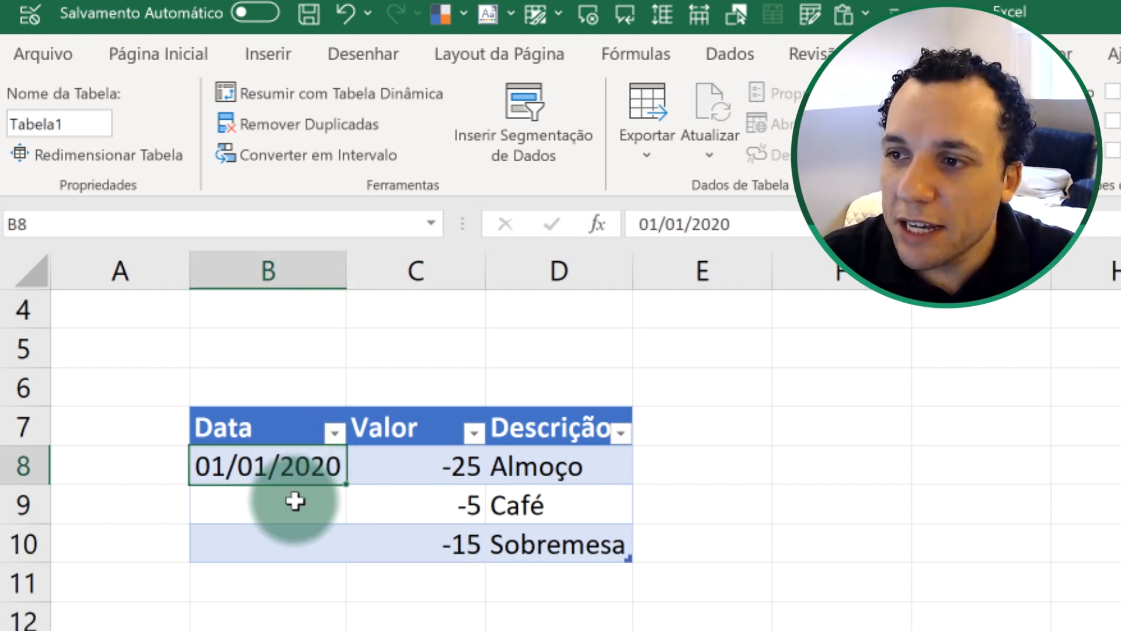
{"action": "left_click_drag", "start_coordinate": [295, 500], "coordinate": [285, 557]}
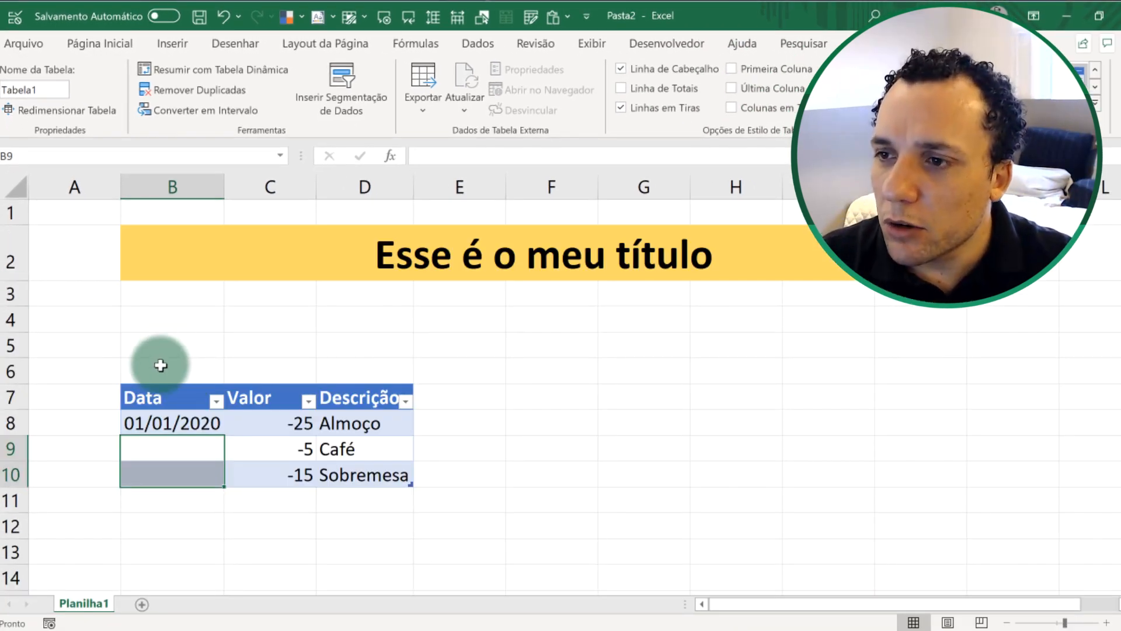
Step: Enter the note "Não usar mesclagem aqui." in cell B6 above the table and colour its text red
{"action": "left_click", "coordinate": [162, 369]}
{"action": "type", "text": "Não usar mesclagem aqui."}
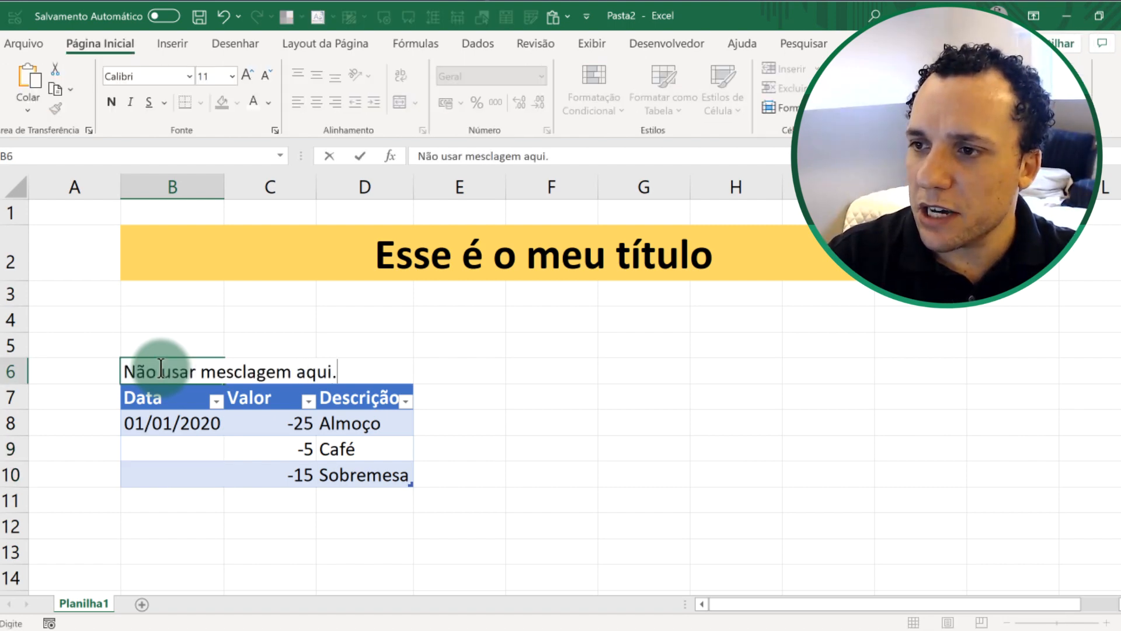
{"action": "key", "text": "Return"}
{"action": "left_click", "coordinate": [161, 369]}
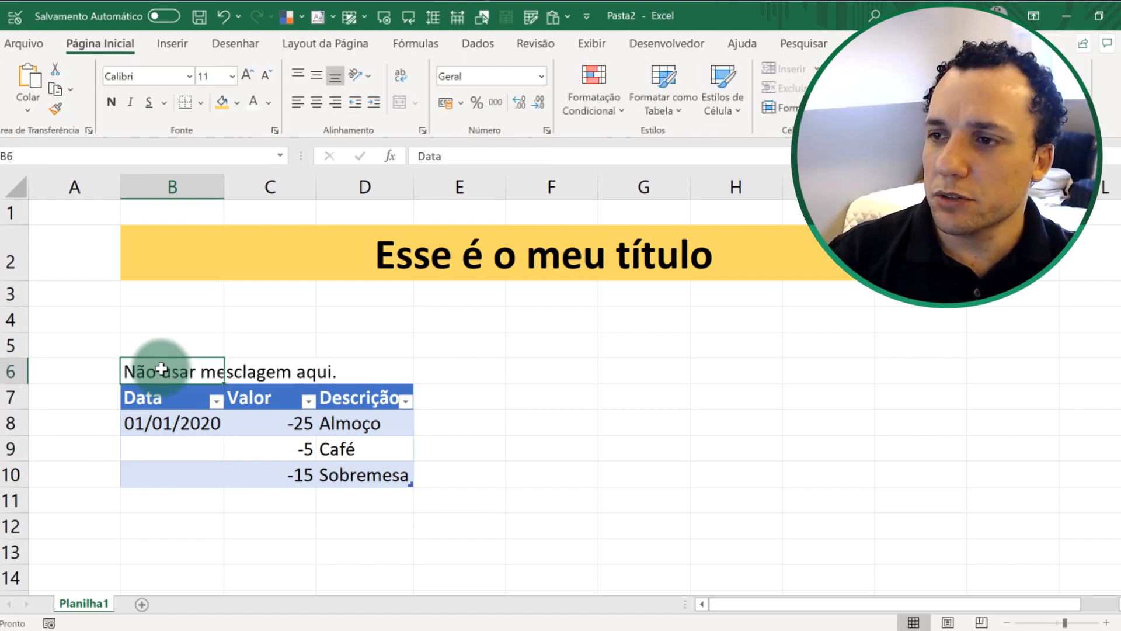
{"action": "left_click", "coordinate": [270, 103]}
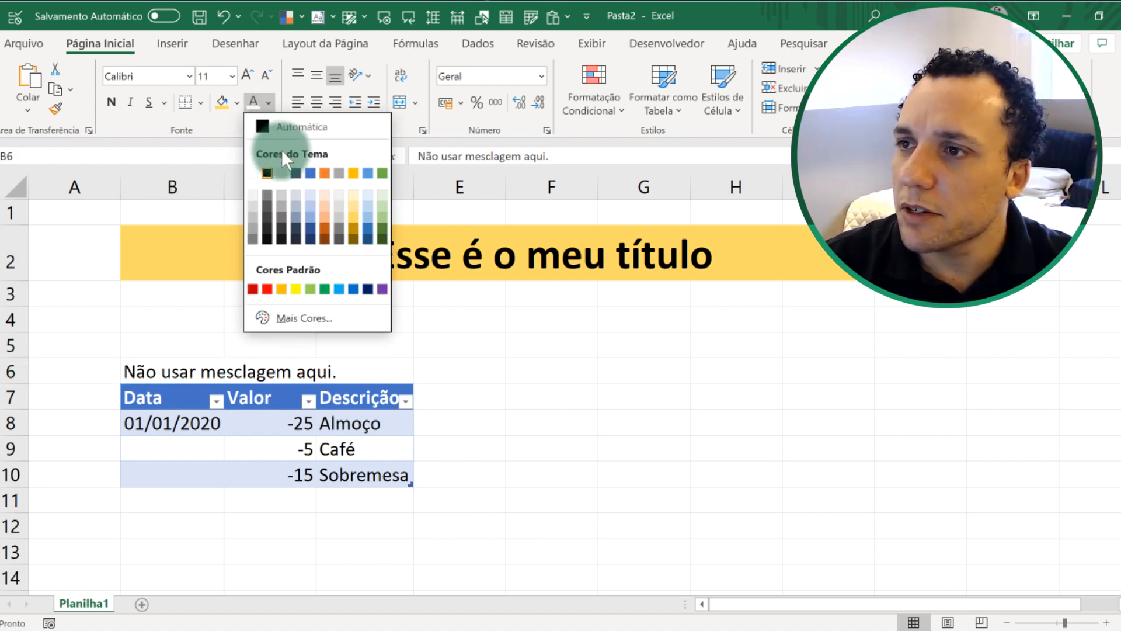
{"action": "left_click", "coordinate": [267, 289]}
Step: Extend the note in cell B6 with the words "Isso é uma lista..." after the existing sentence
{"action": "key", "text": "F2"}
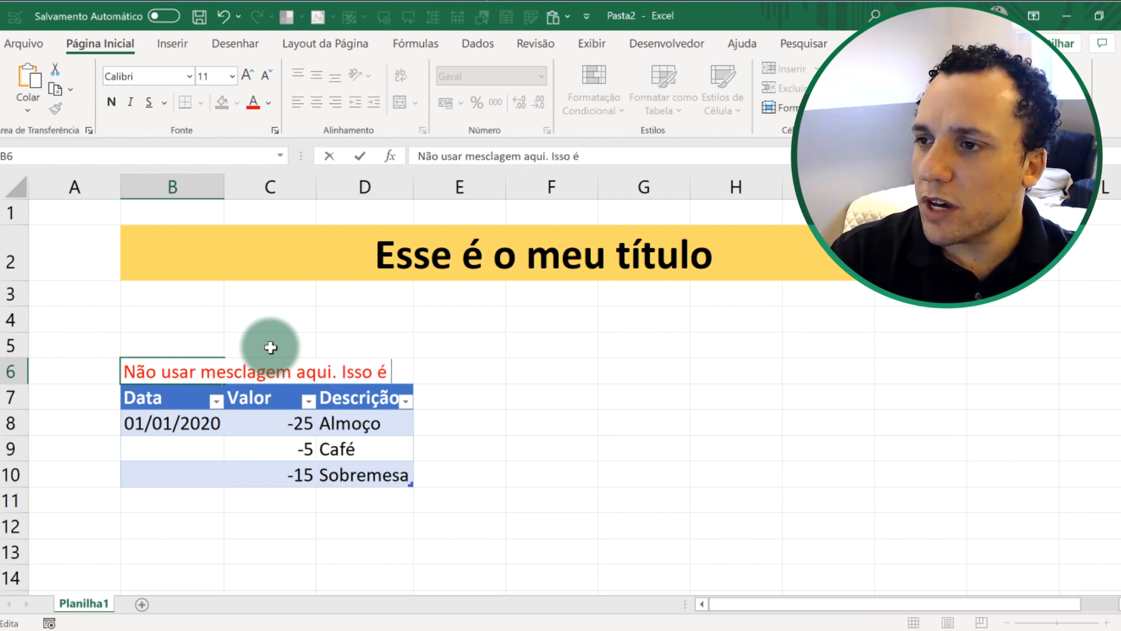
{"action": "type", "text": ".."}
{"action": "key", "text": "Return"}
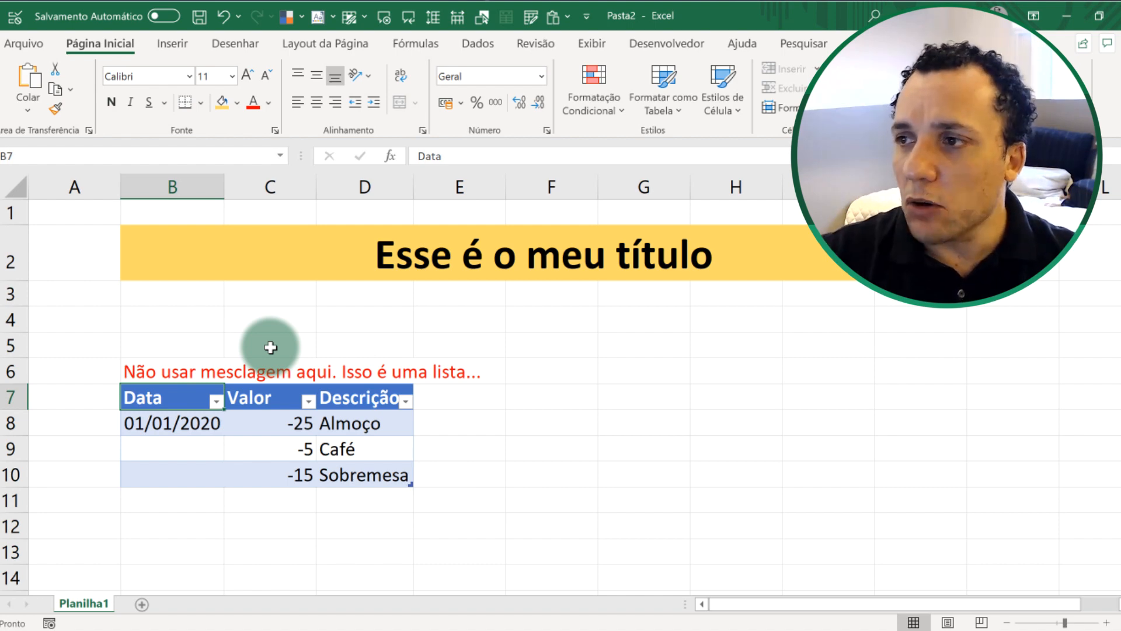
Step: Enter the note "Como é um título, visual... Pode mesclar." in cell B1 above the merged title
{"action": "left_click", "coordinate": [400, 283]}
{"action": "left_click", "coordinate": [185, 222]}
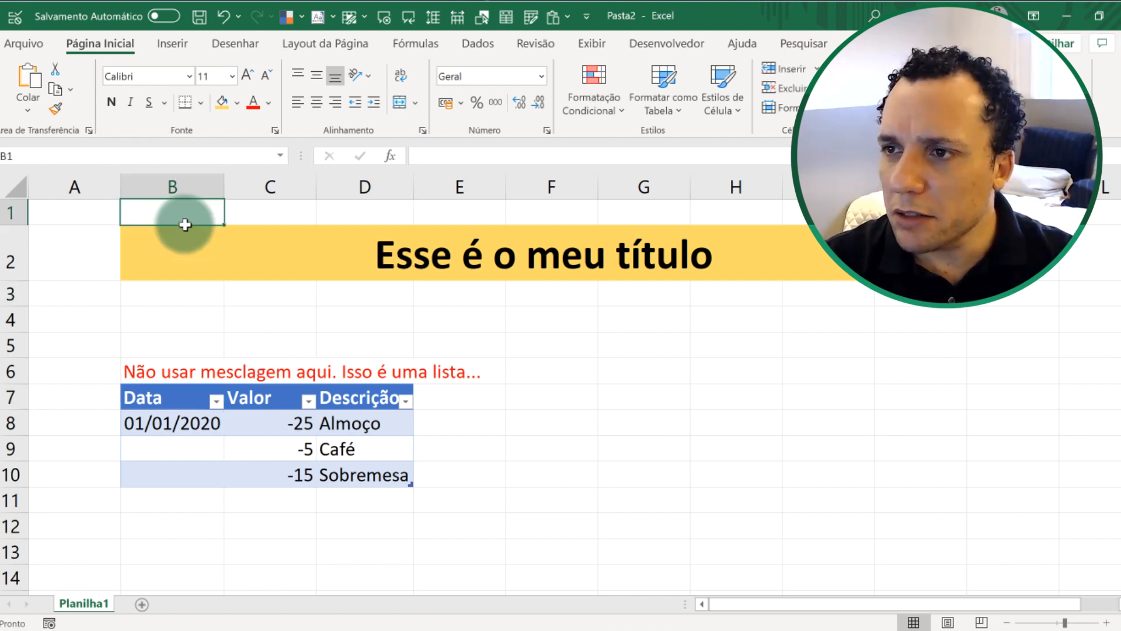
{"action": "type", "text": "Co"}
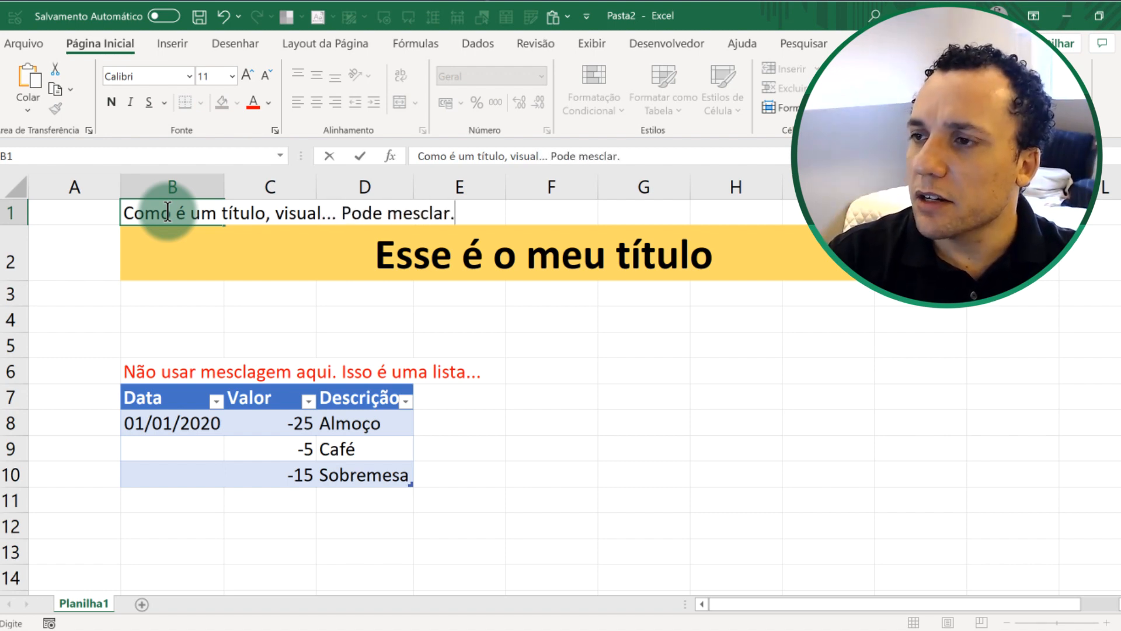
{"action": "key", "text": "Return"}
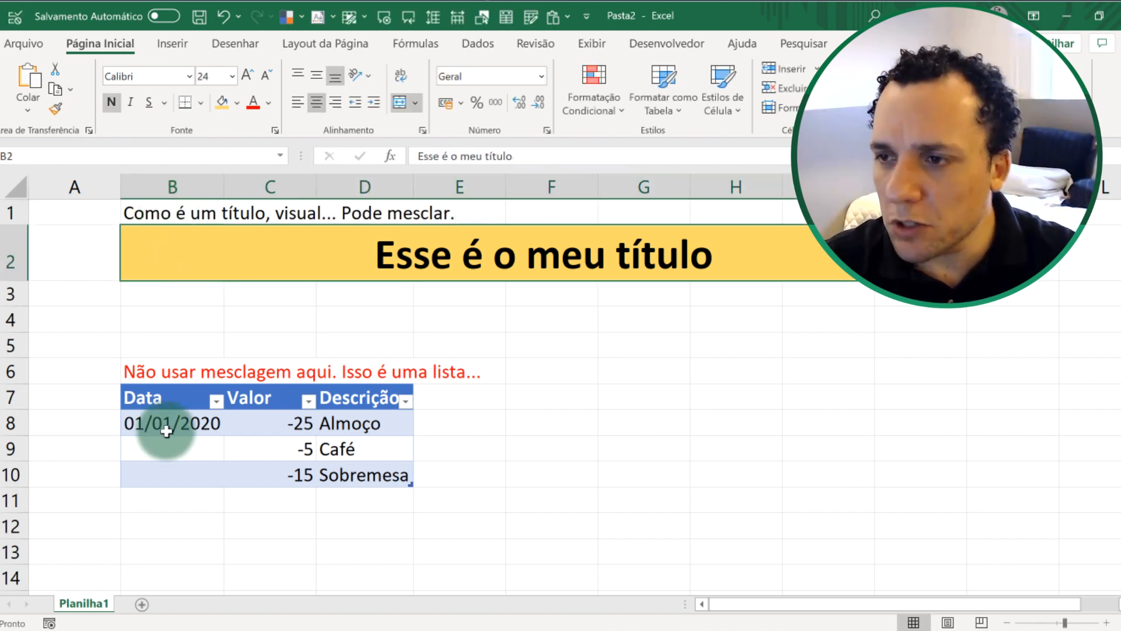
Step: Check the individual Data column cells B9, B10 and B8 in the table
{"action": "left_click", "coordinate": [165, 448]}
{"action": "left_click", "coordinate": [164, 473]}
{"action": "left_click", "coordinate": [169, 427]}
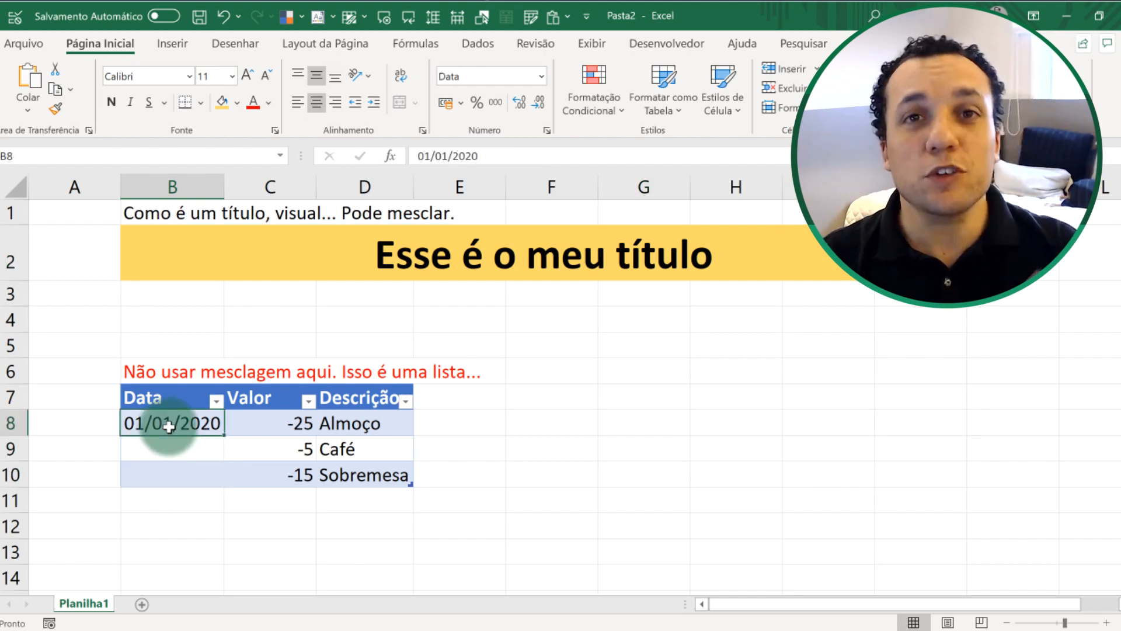